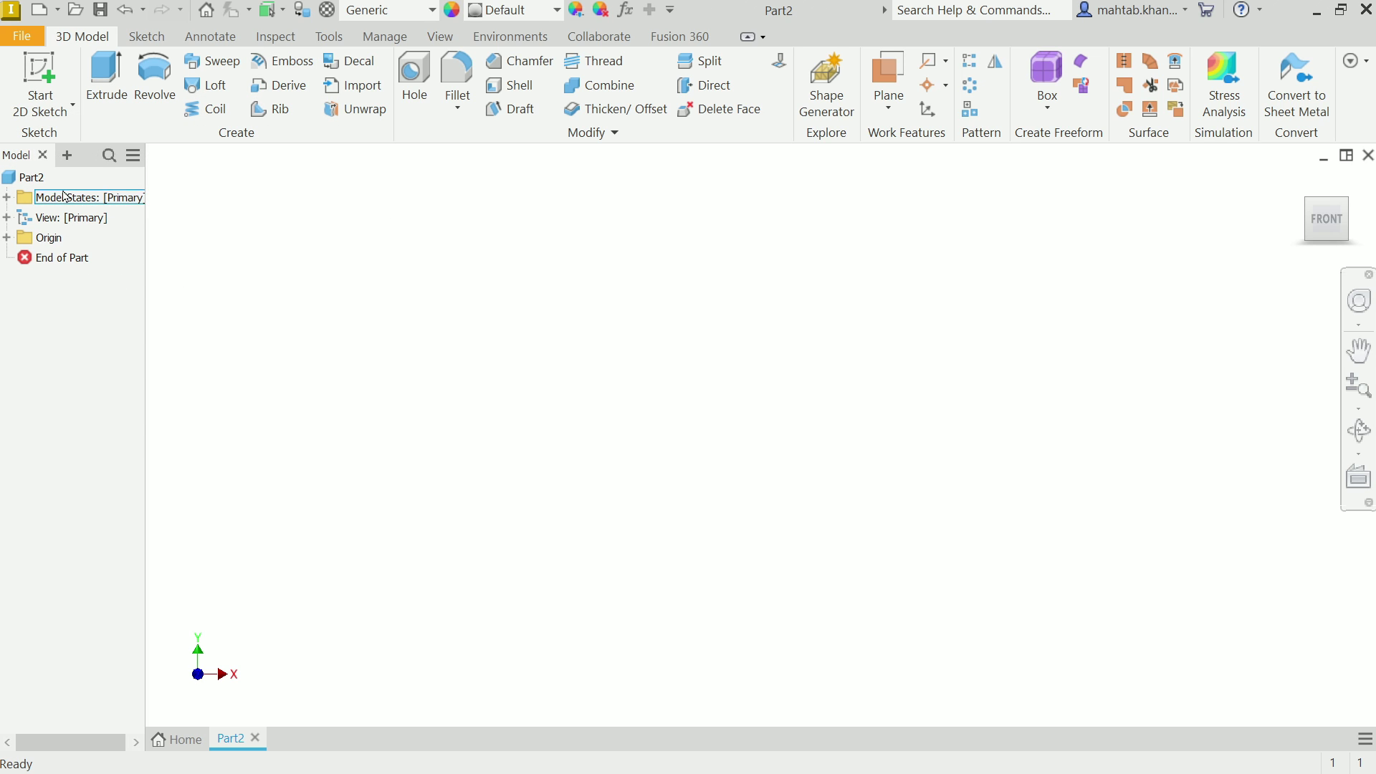
# Sketch a 100 mm diameter circle centred on the origin in the horizontal XZ plane and finish the sketch.
pyautogui.click(43, 72)
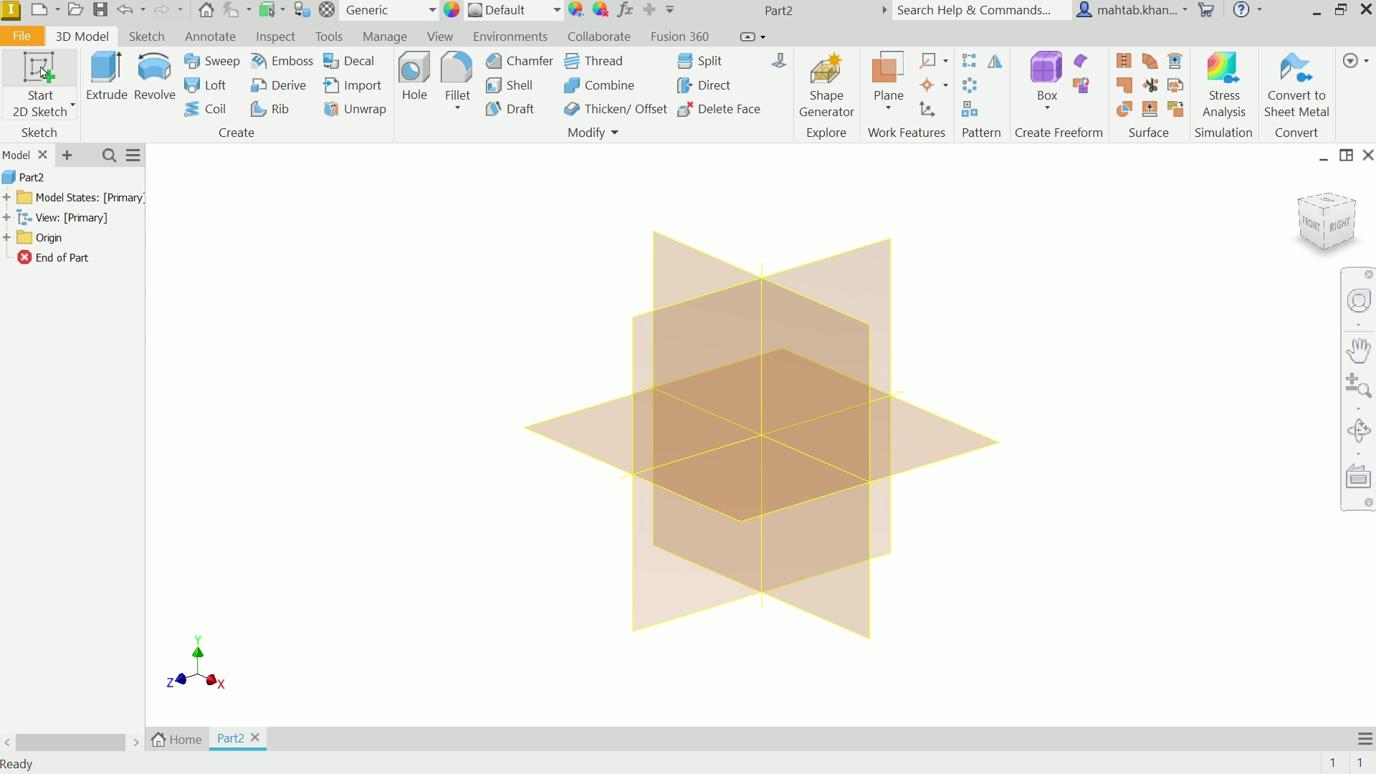
pyautogui.click(577, 448)
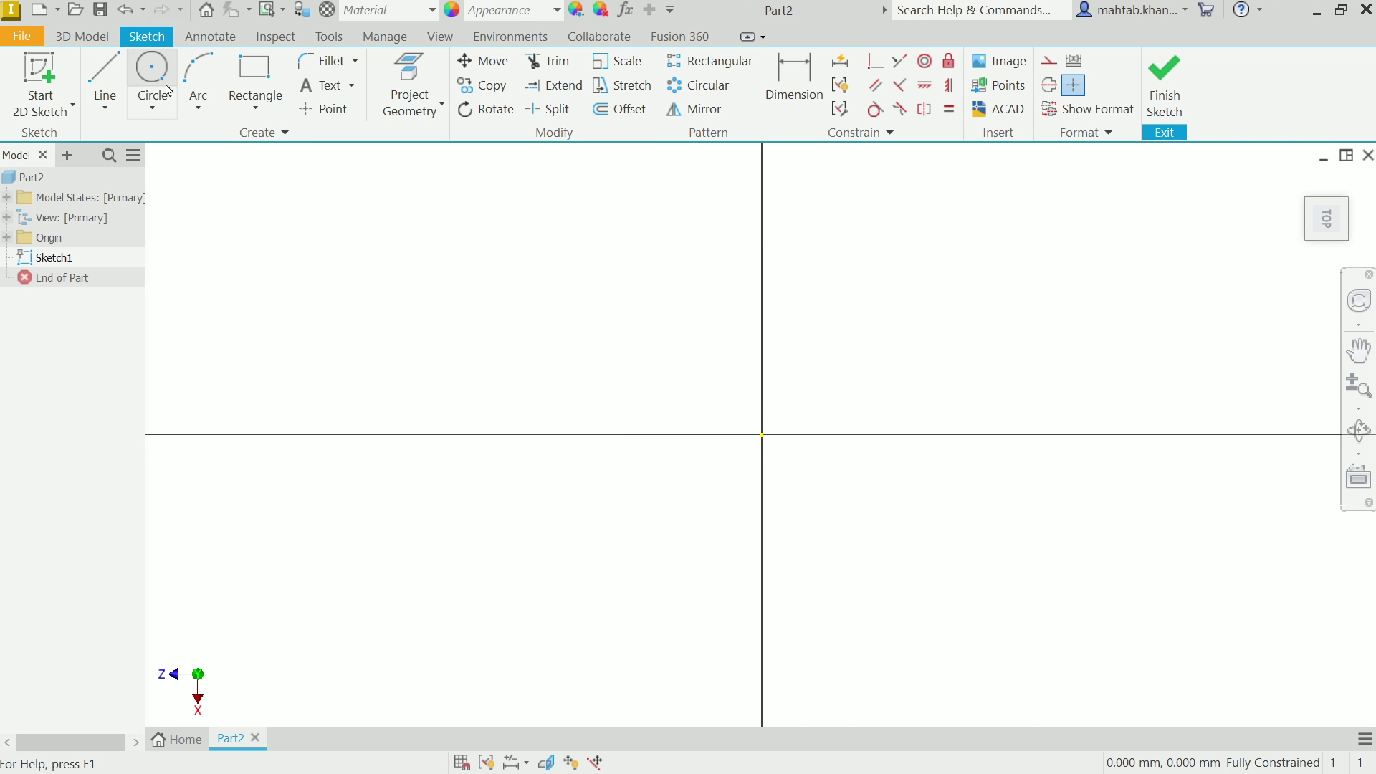
pyautogui.click(164, 85)
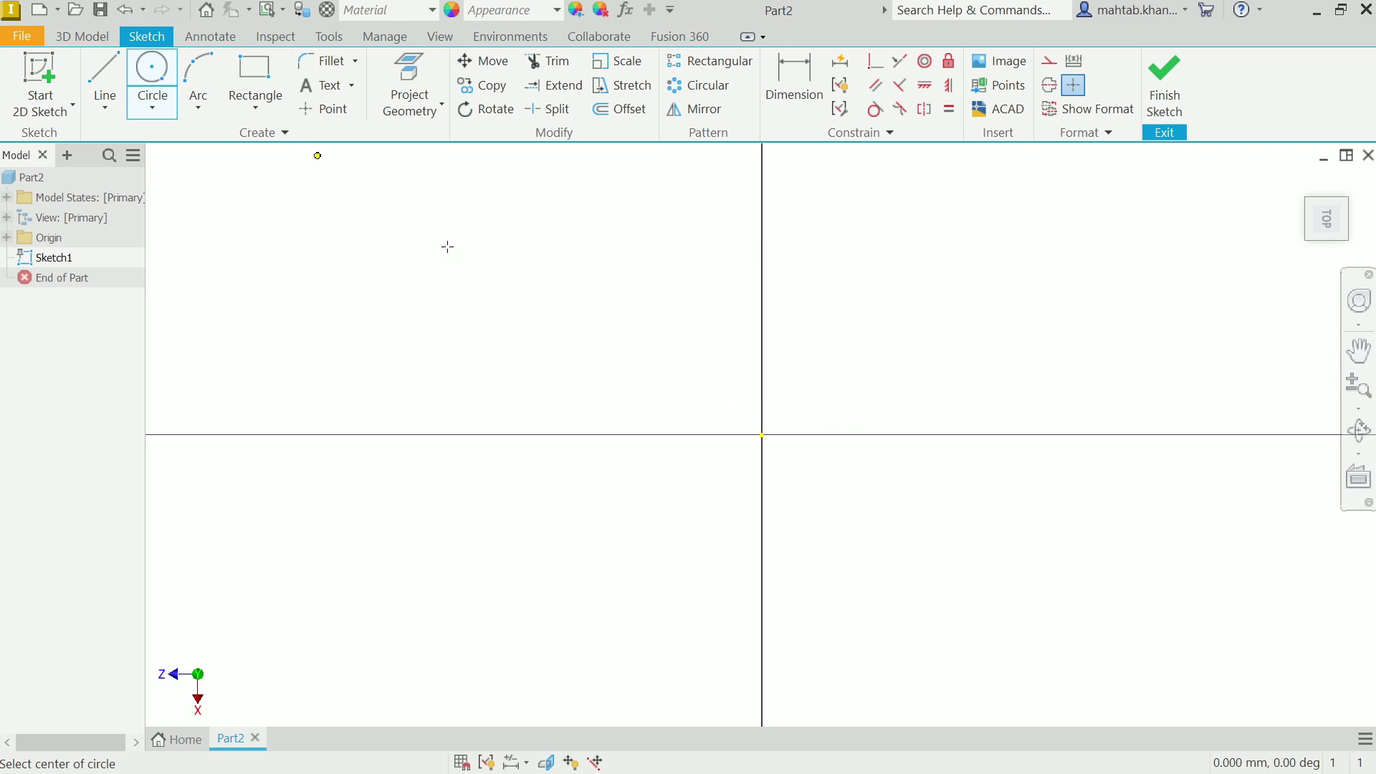
pyautogui.click(762, 434)
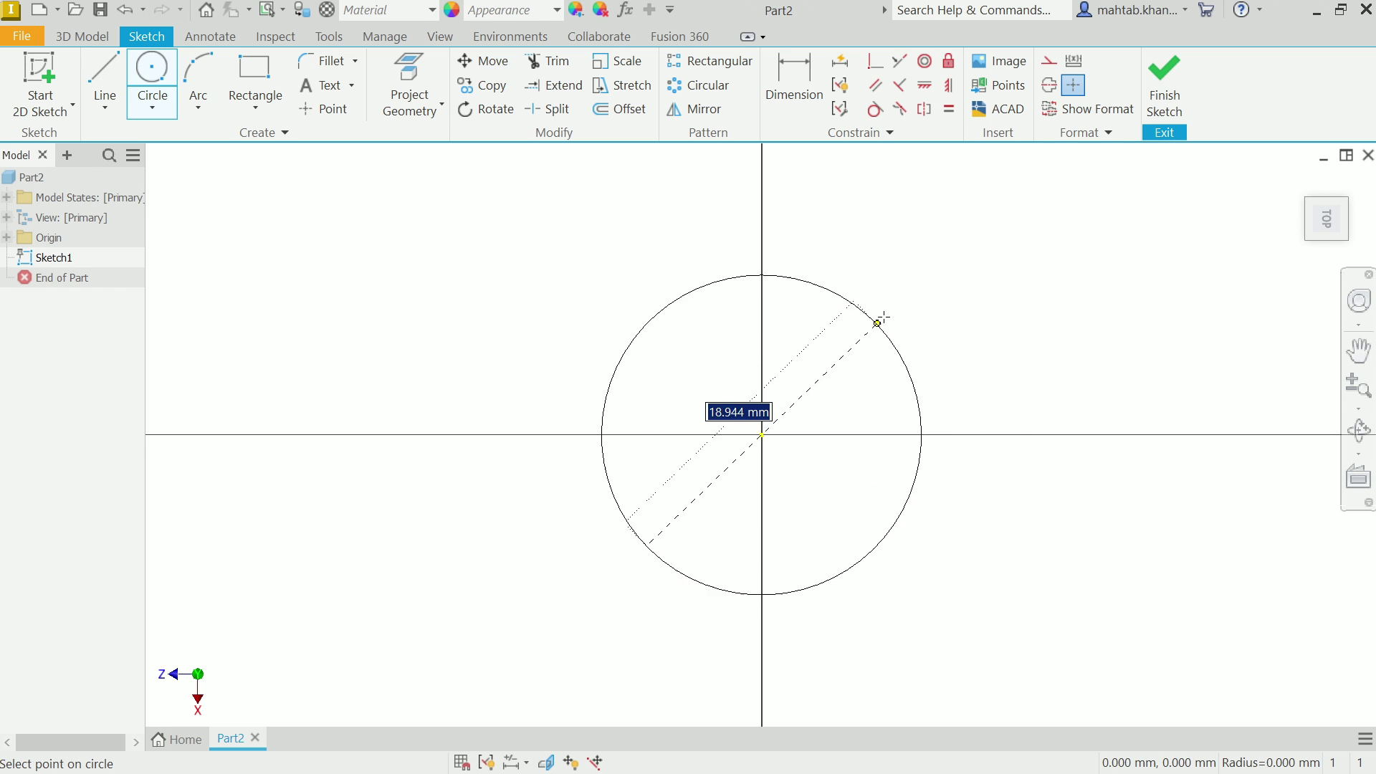
pyautogui.write('100')
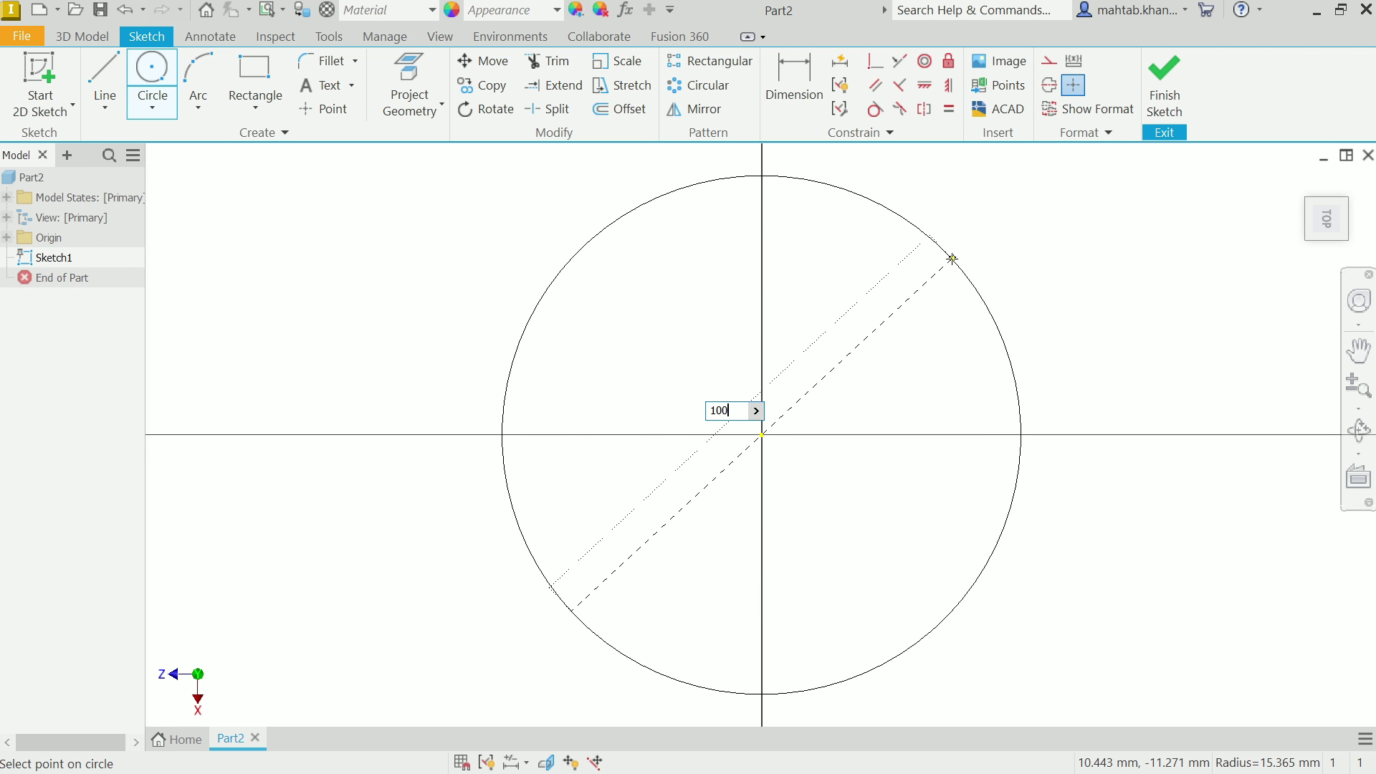
pyautogui.press('Return')
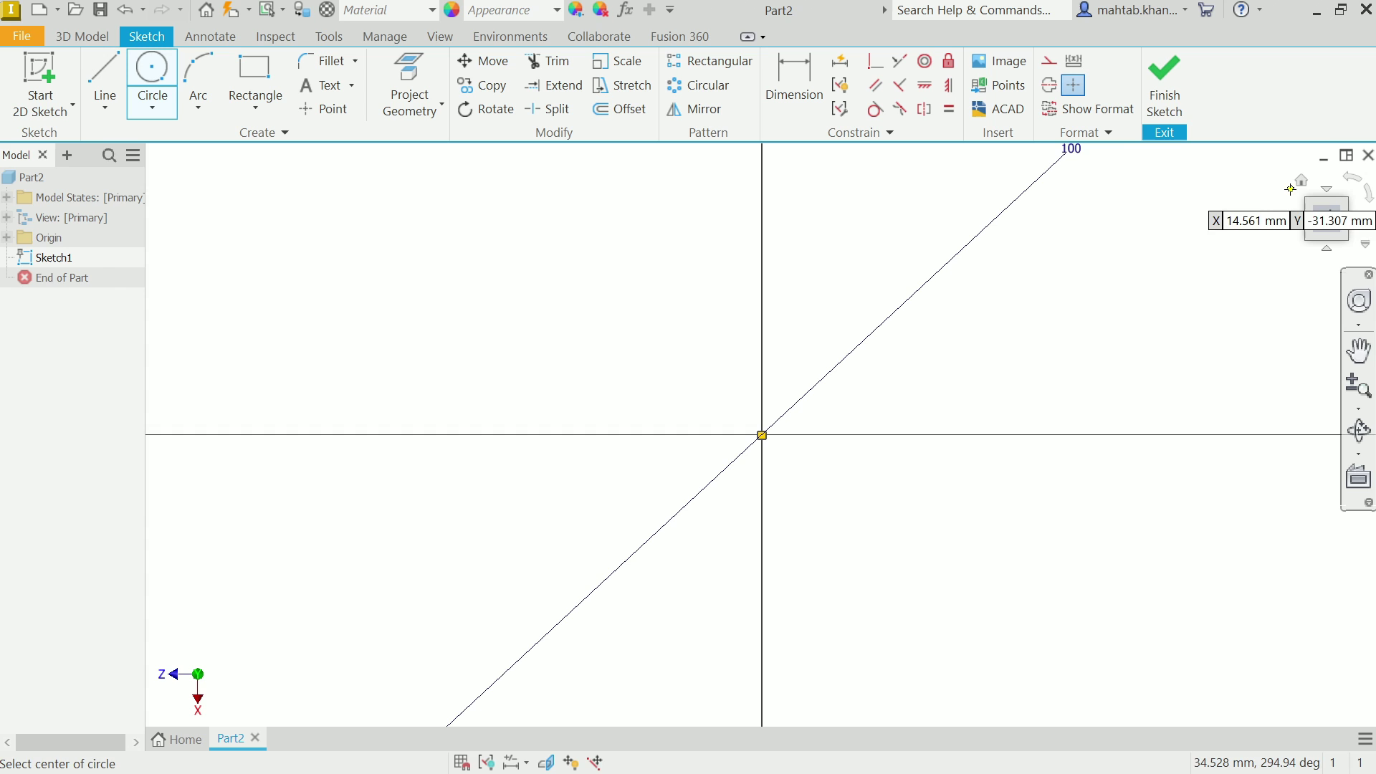
pyautogui.click(1303, 186)
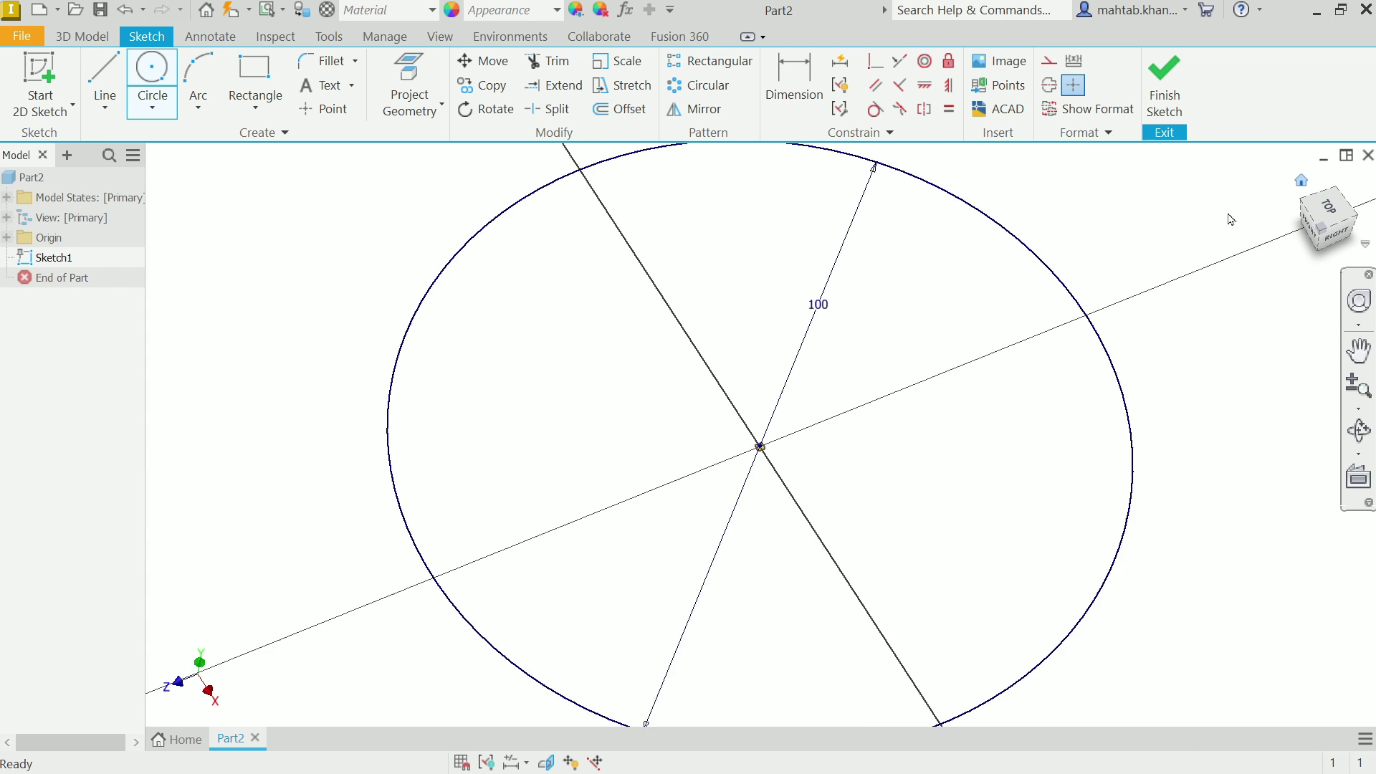
pyautogui.rightClick(1040, 274)
pyautogui.click(1116, 276)
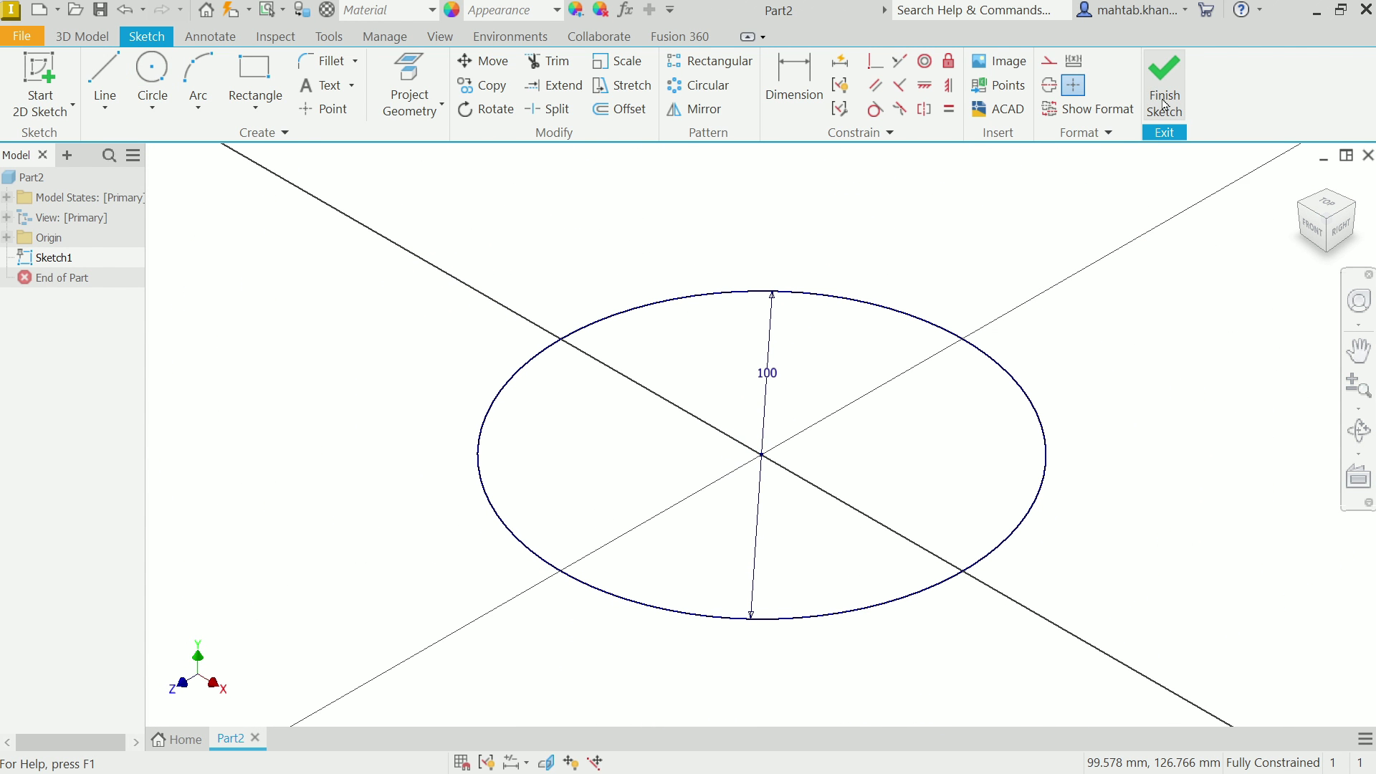
pyautogui.click(1163, 86)
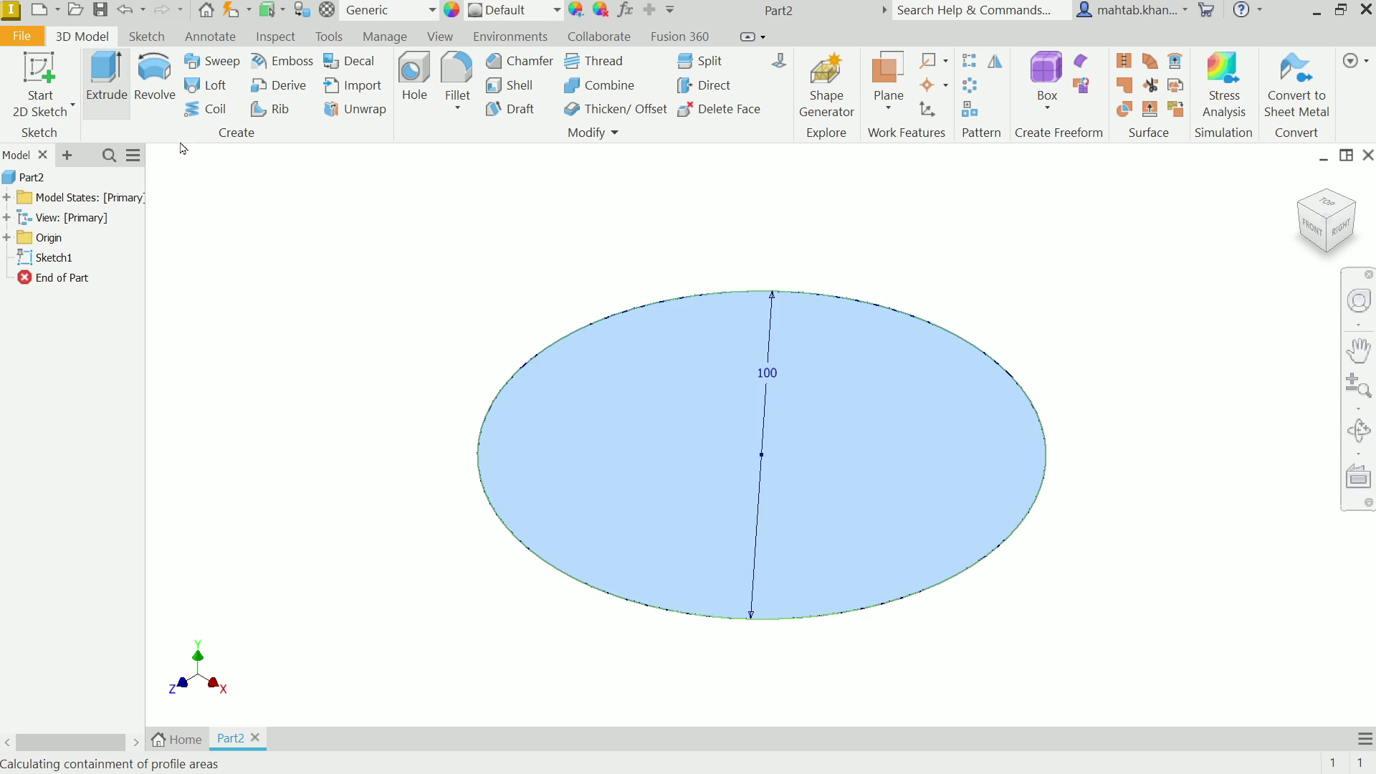
# Extrude the circle profile upward 50 mm into a solid cylinder.
pyautogui.click(106, 78)
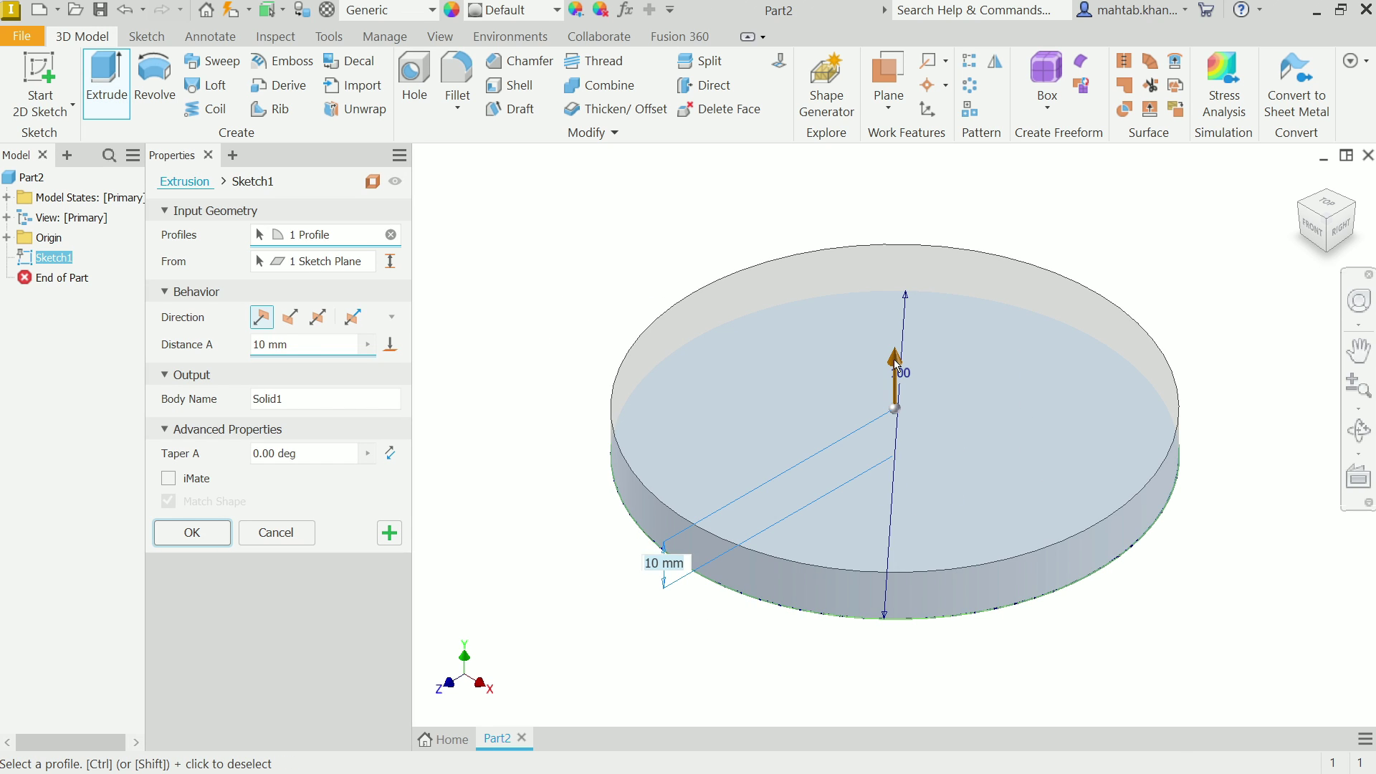
pyautogui.moveTo(901, 366); pyautogui.dragTo(897, 222)
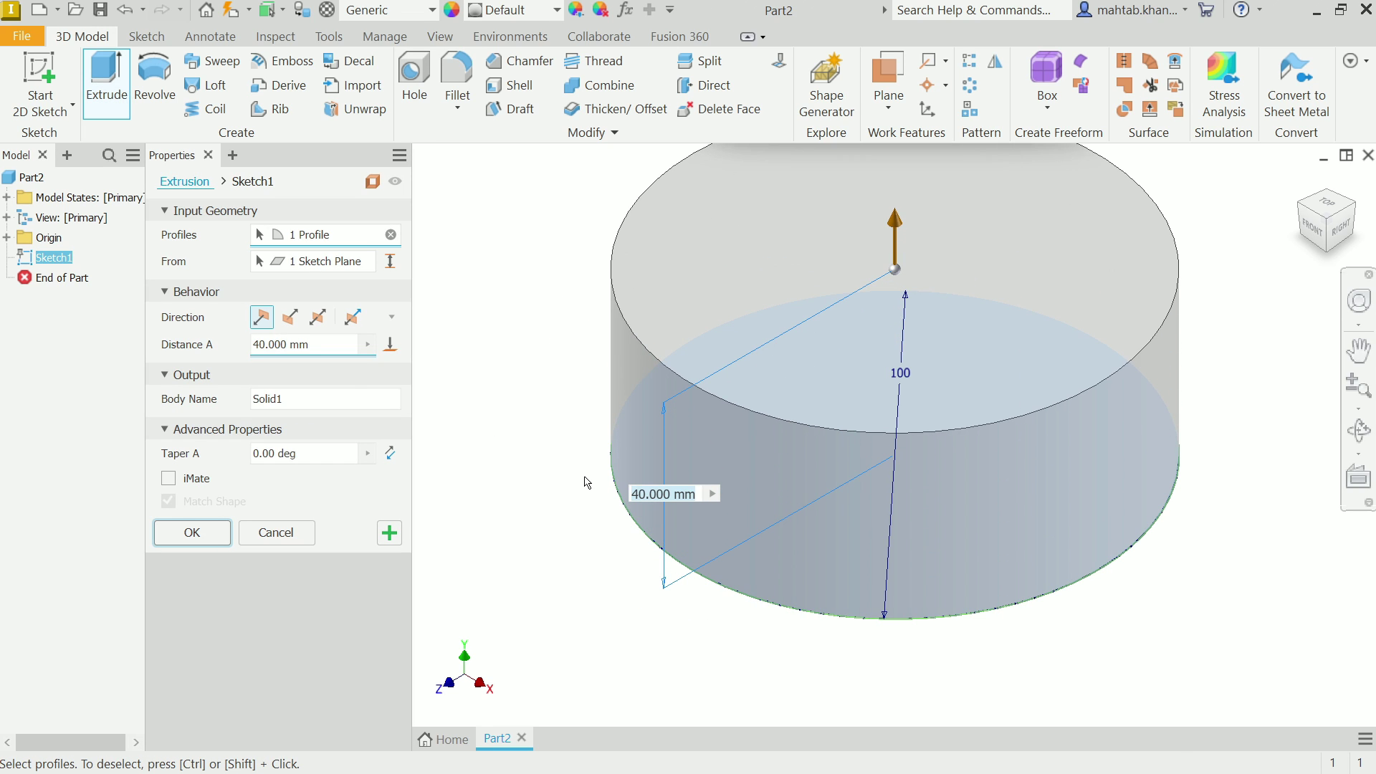
pyautogui.write('50')
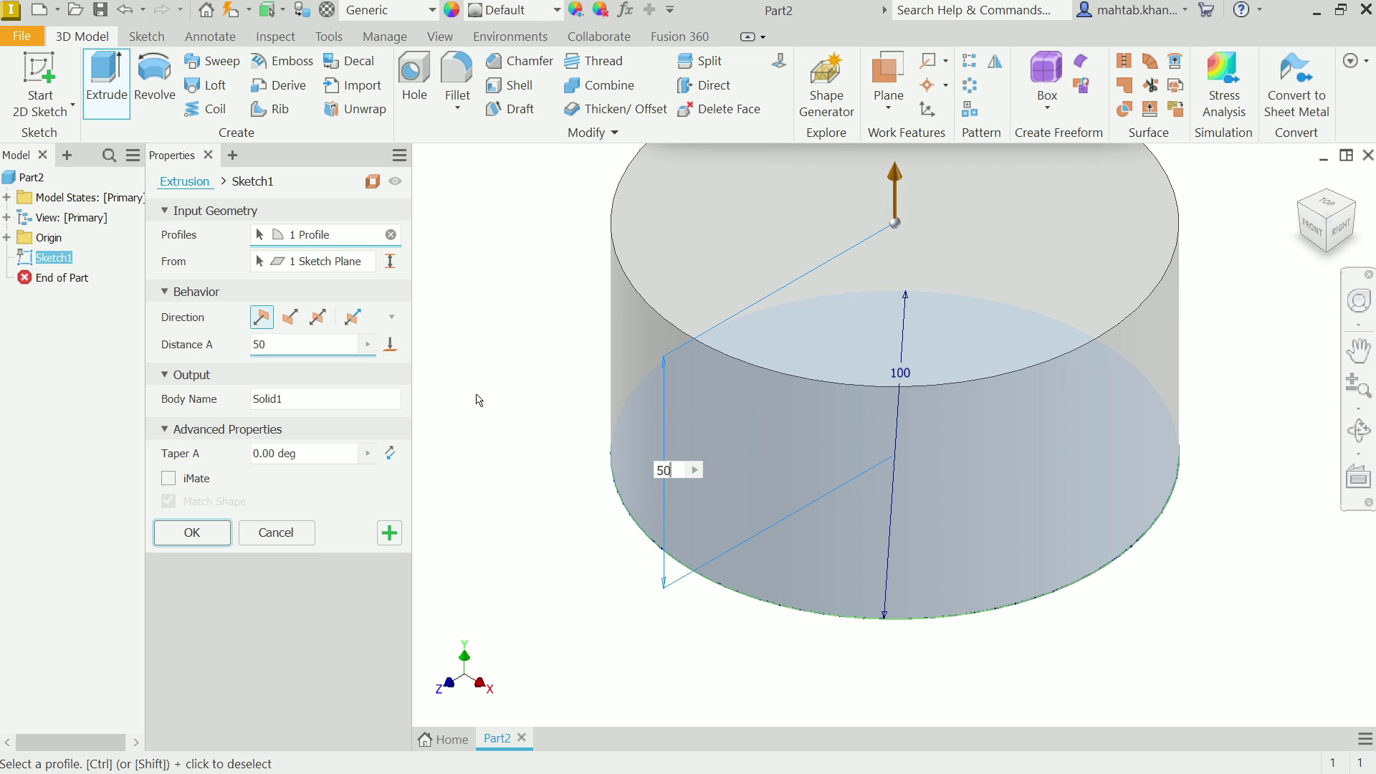
pyautogui.click(191, 532)
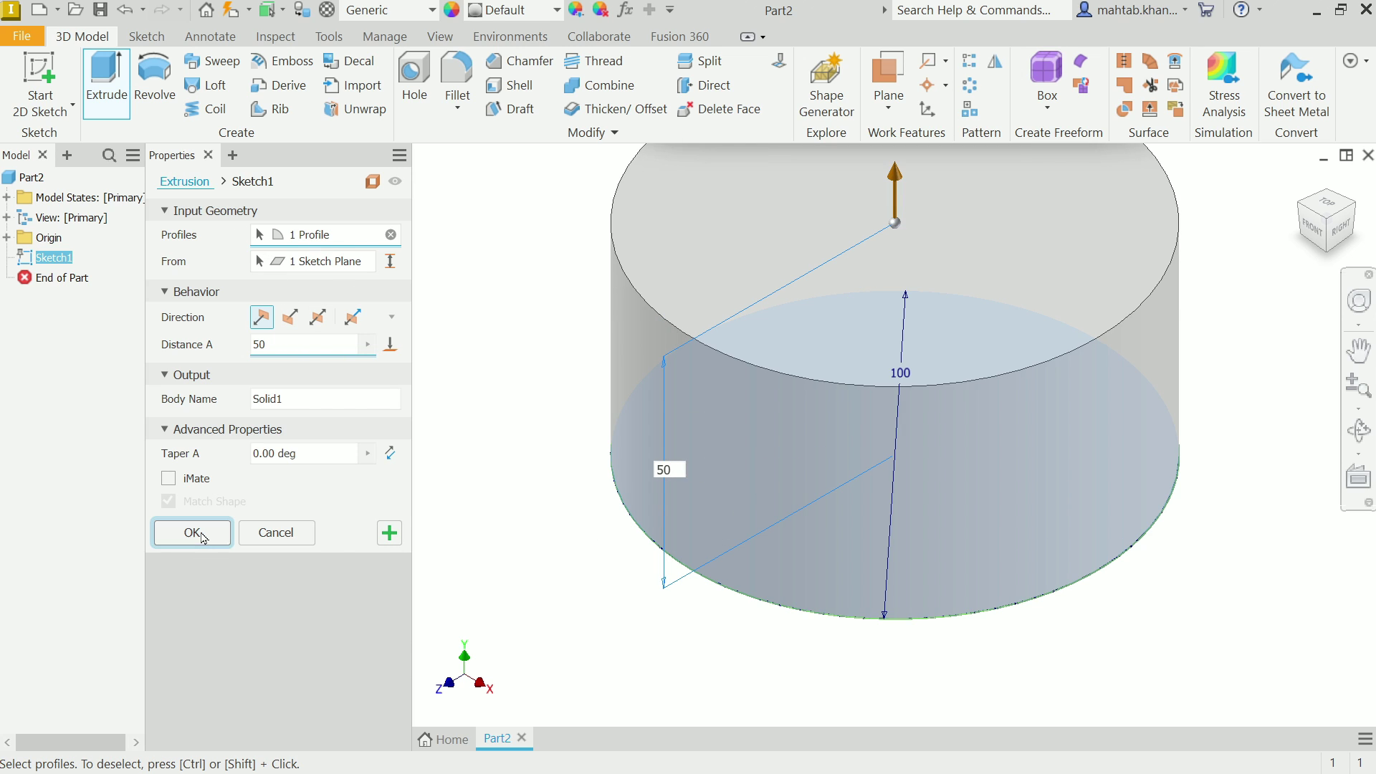
# Create a work plane offset 71.5 mm from the XY plane, in front of the cylinder.
pyautogui.scroll(-3, 617, 457)
pyautogui.scroll(3, 638, 402)
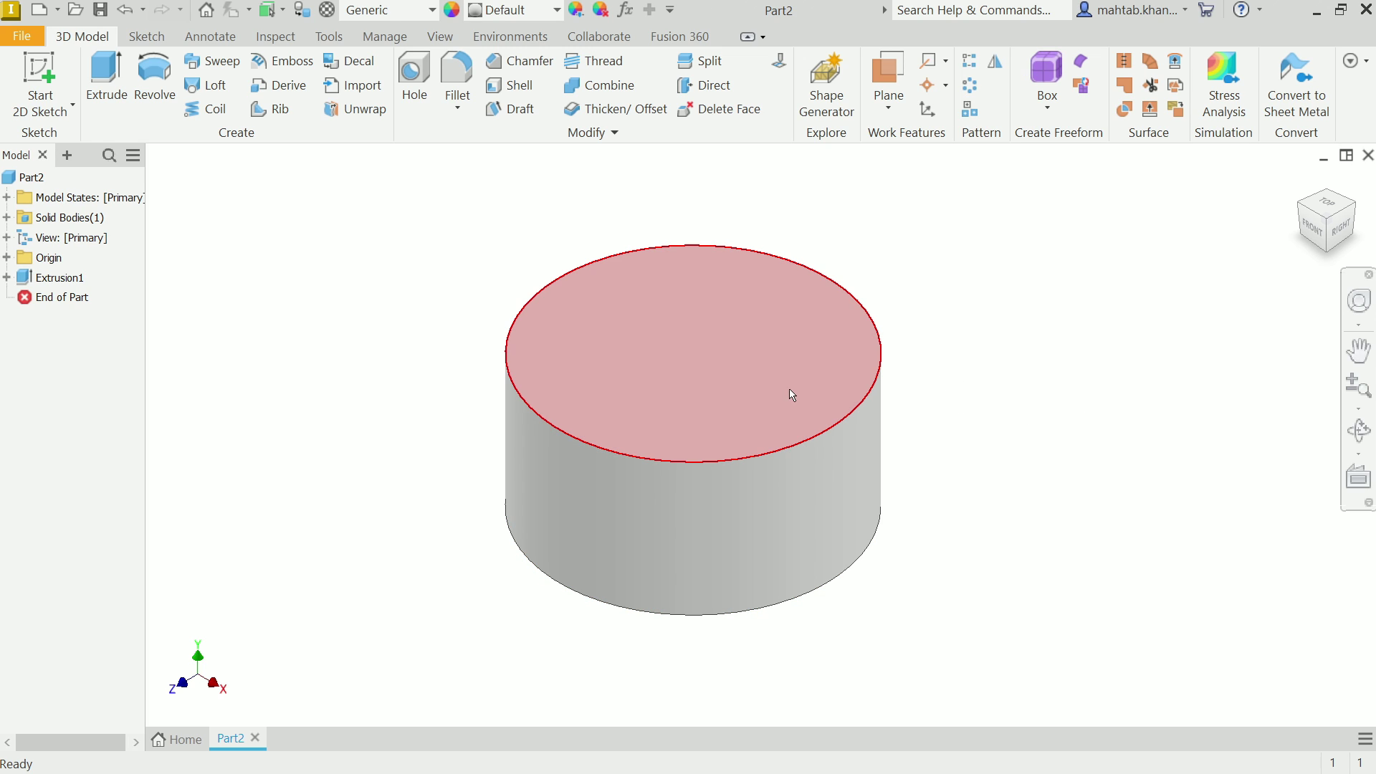
pyautogui.scroll(3, 695, 415)
pyautogui.scroll(-2, 696, 414)
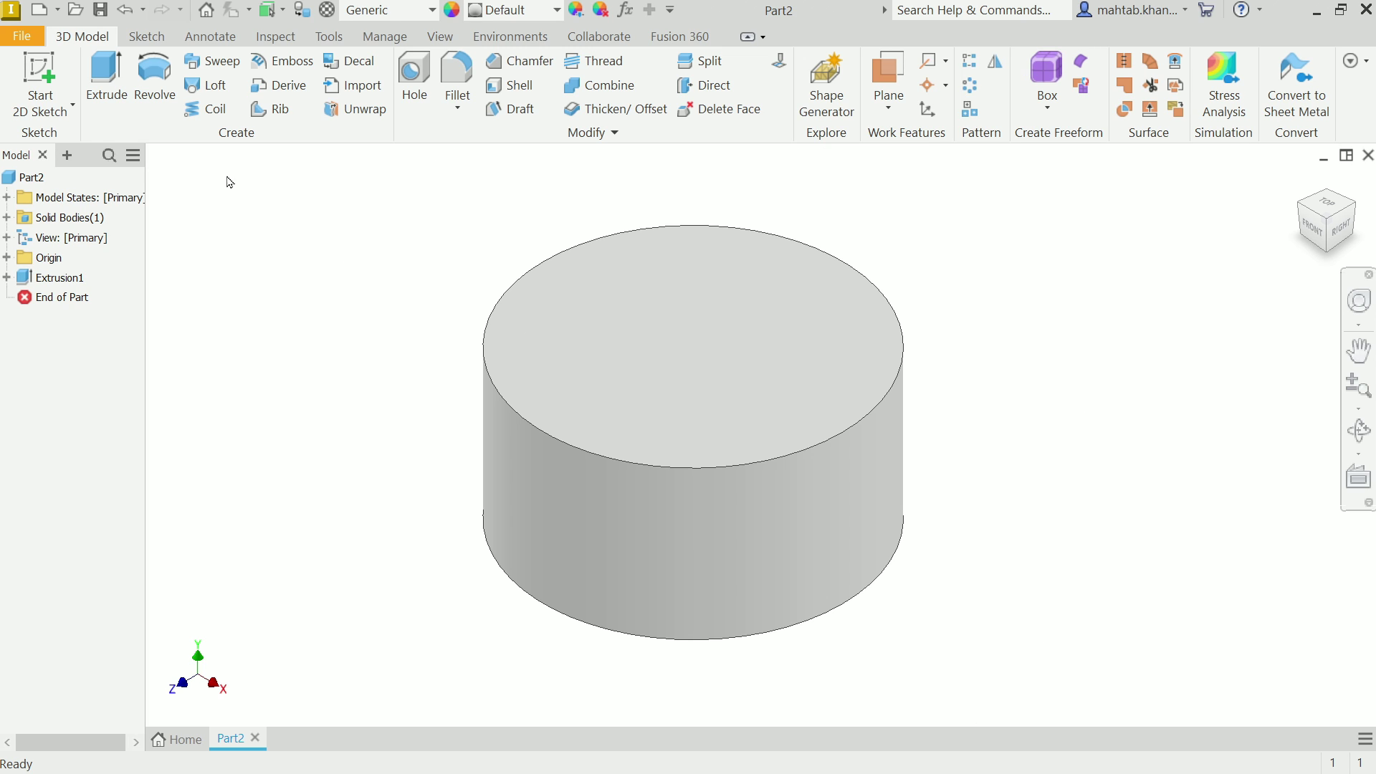
pyautogui.click(888, 107)
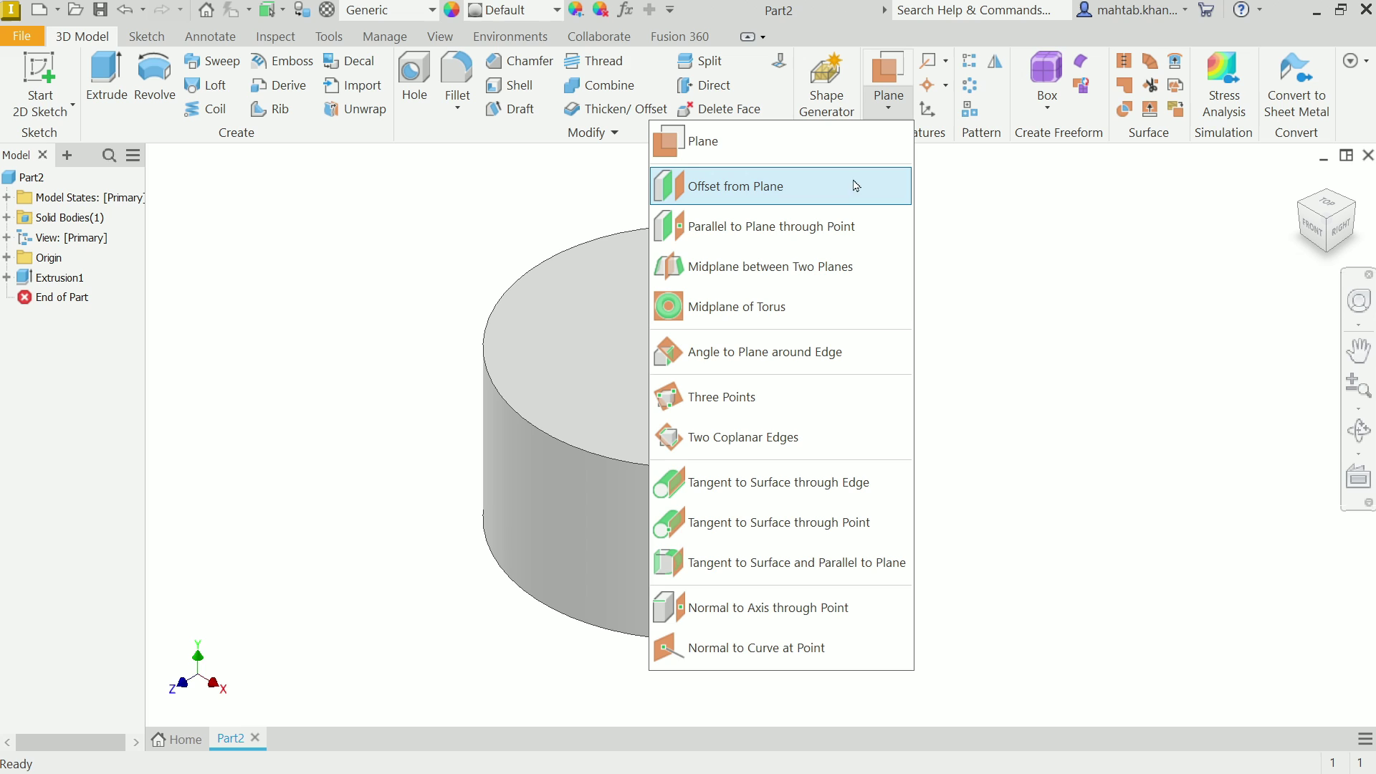
pyautogui.click(789, 192)
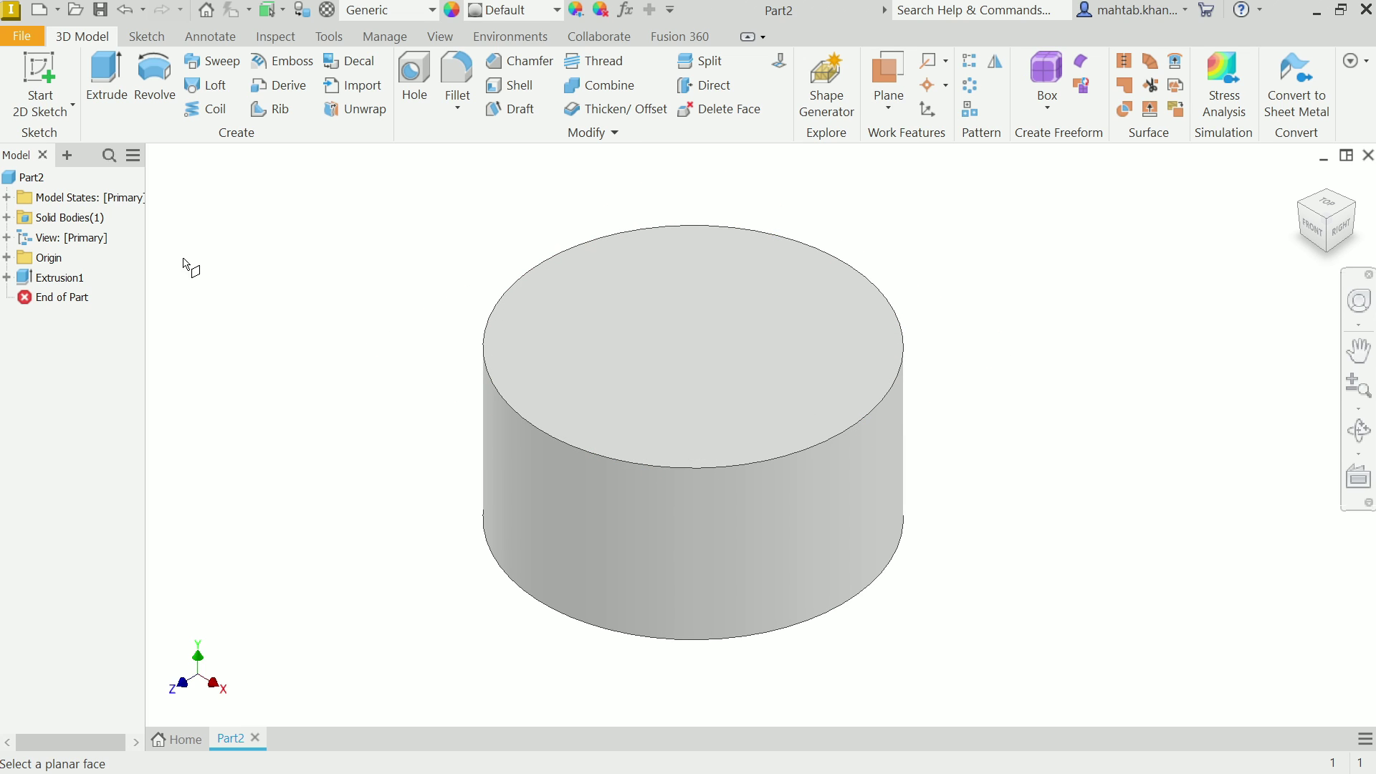
pyautogui.click(6, 257)
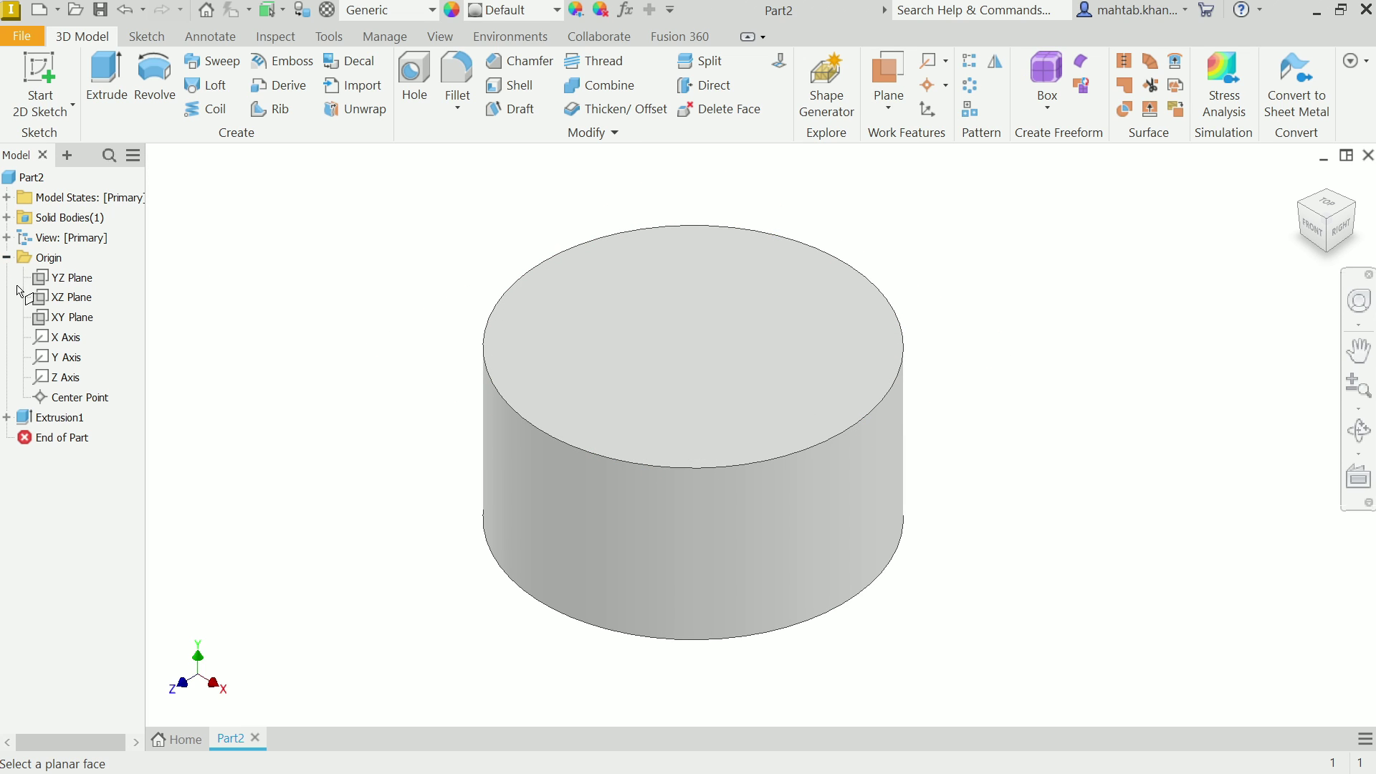
pyautogui.click(65, 317)
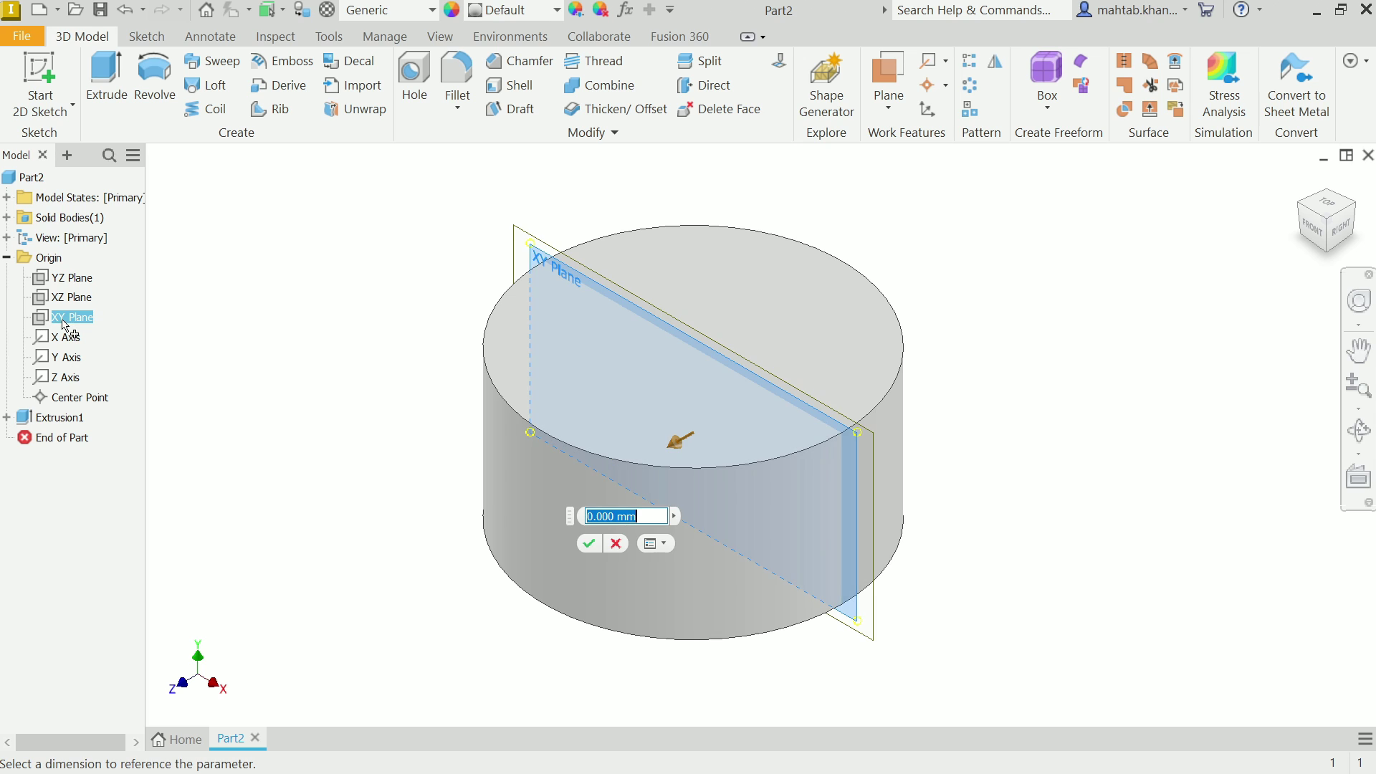
pyautogui.moveTo(680, 453); pyautogui.dragTo(336, 558)
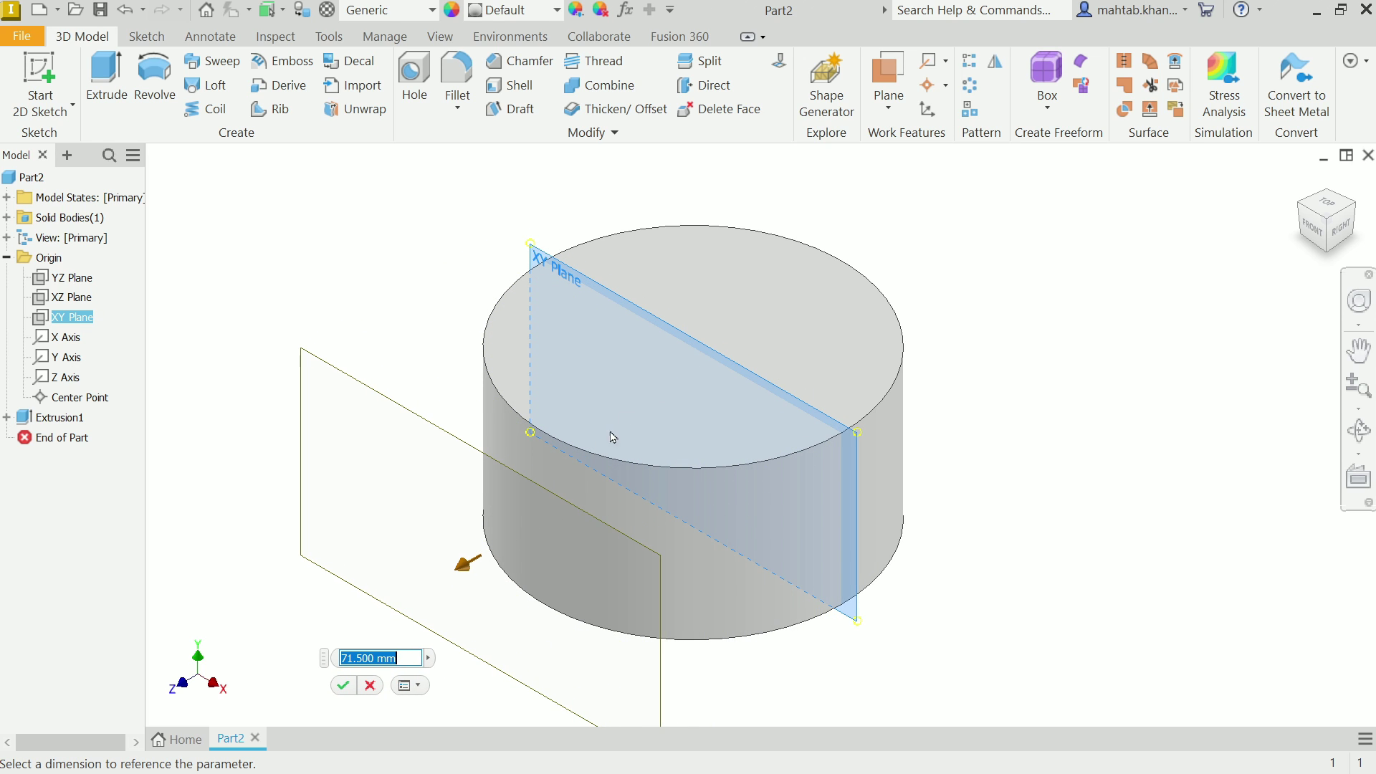
pyautogui.click(342, 685)
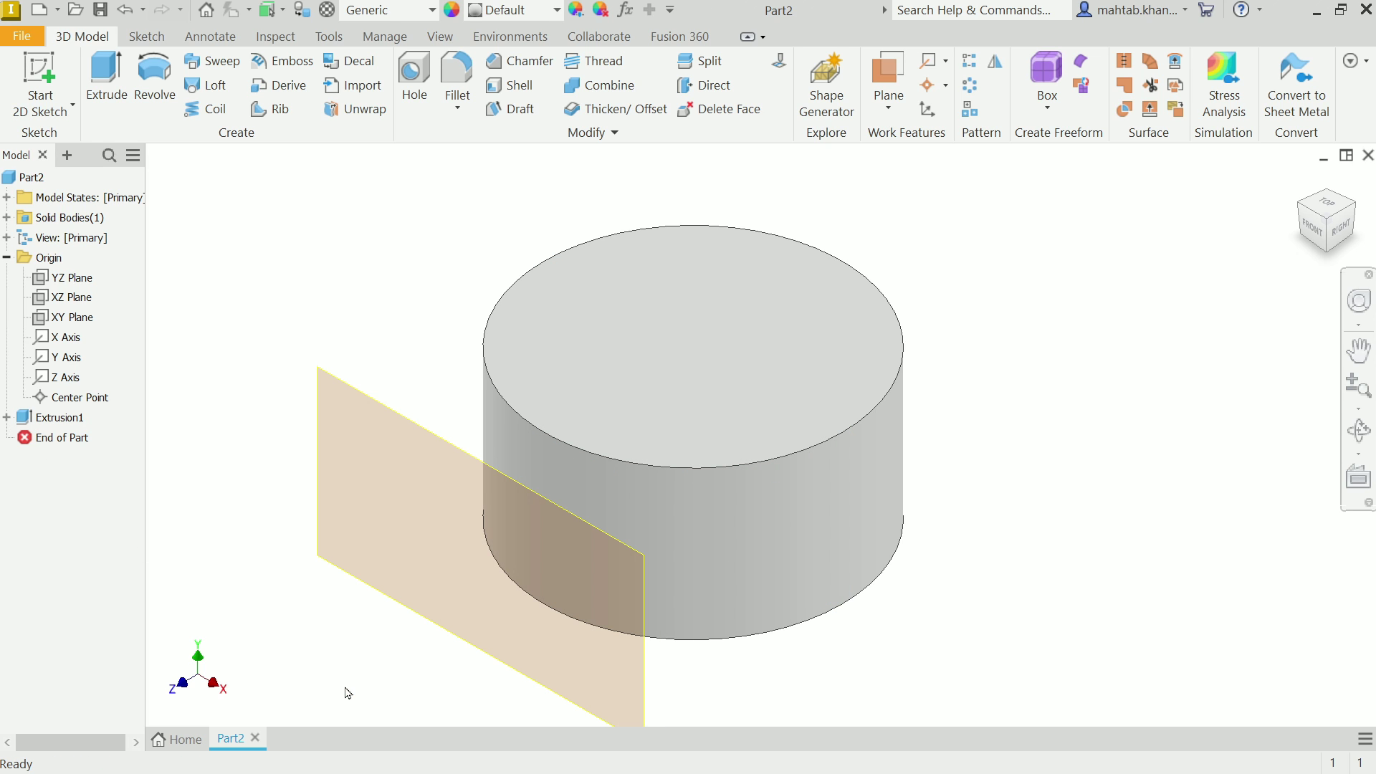
# Start a sketch on the offset work plane and add a text box over the cylinder reading AUTODESK and INVENTOR on two lines.
pyautogui.click(384, 602)
pyautogui.click(437, 578)
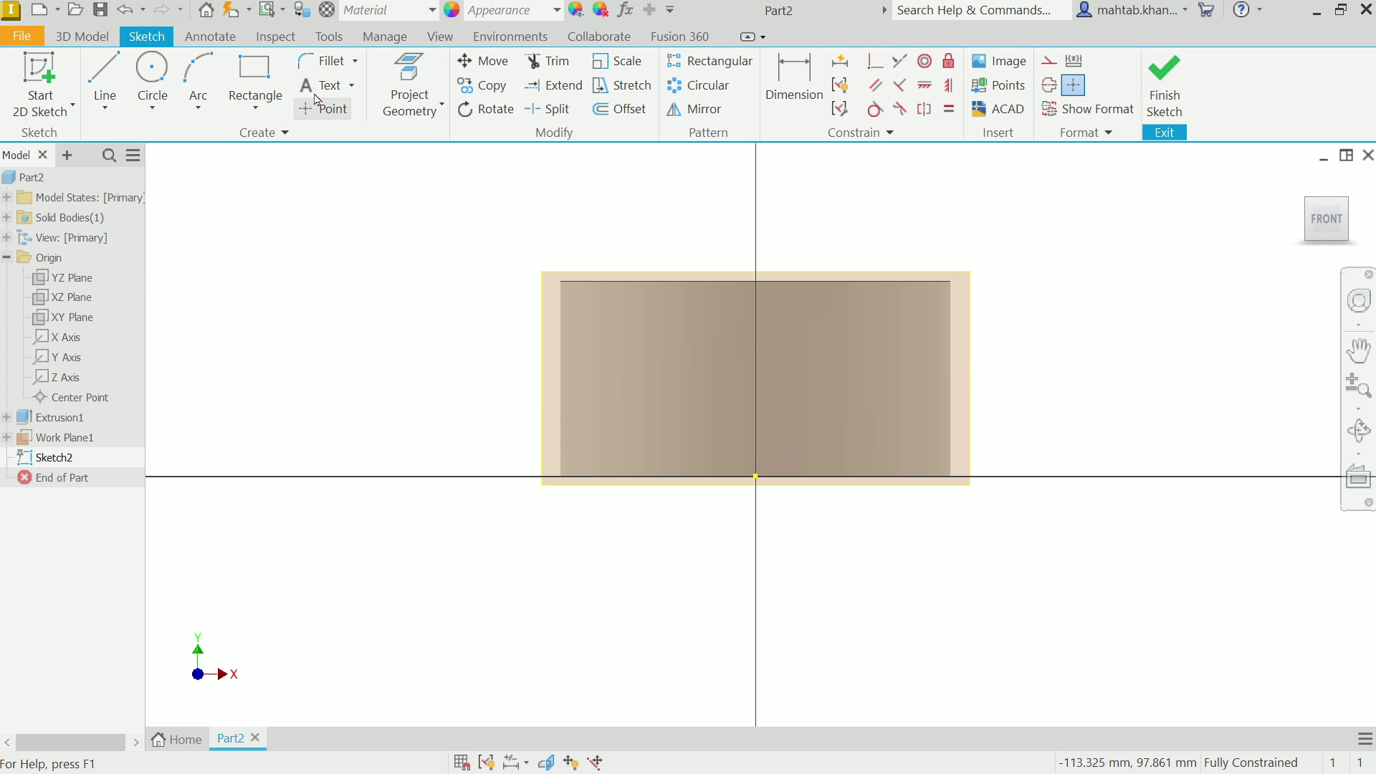
pyautogui.click(323, 87)
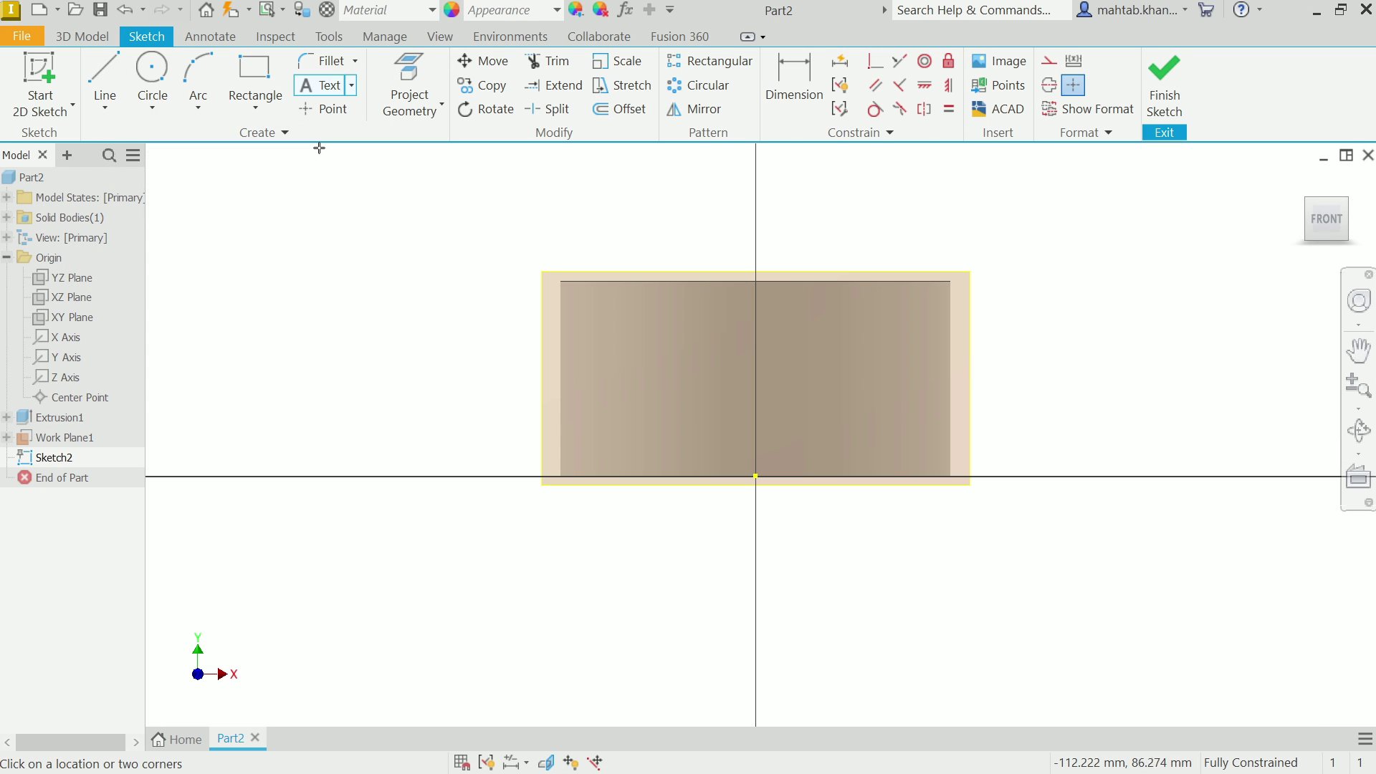
pyautogui.click(585, 302)
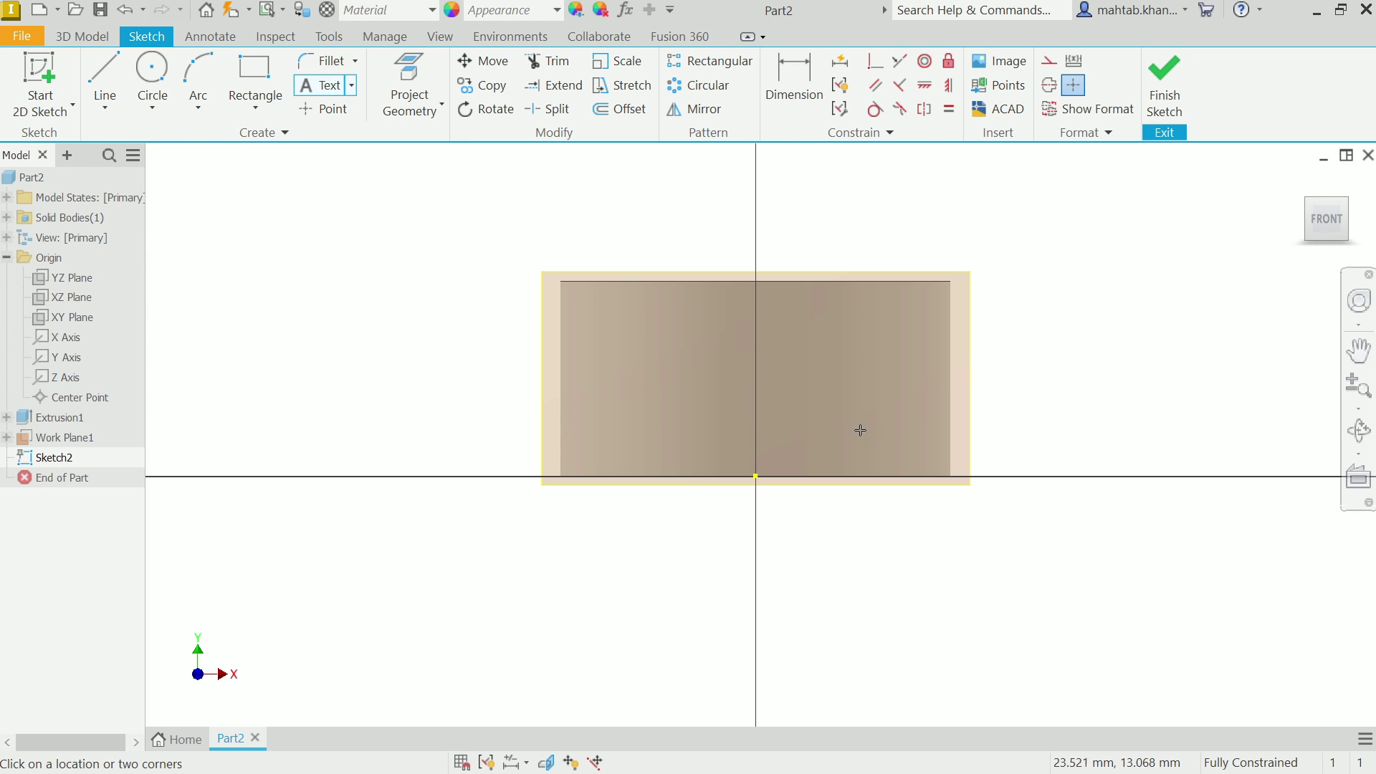
pyautogui.click(944, 470)
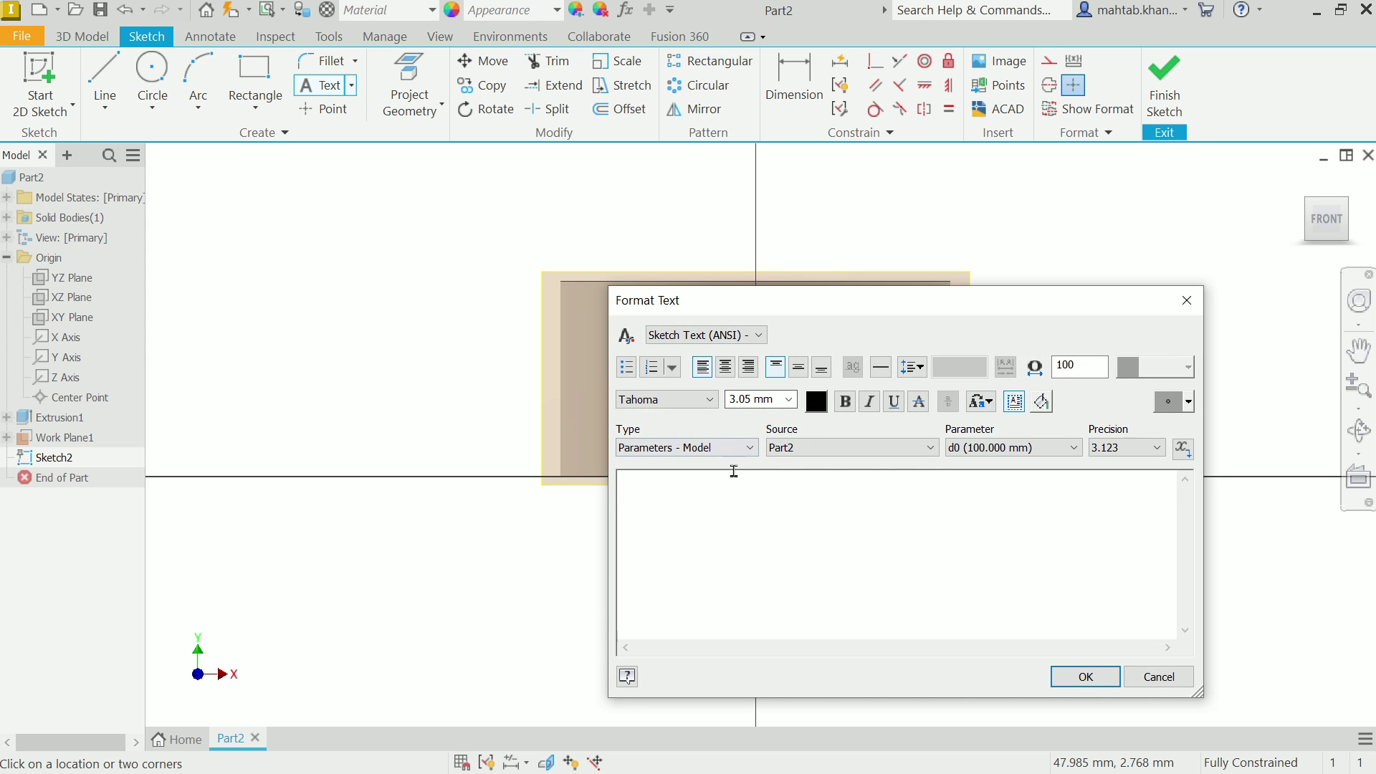
pyautogui.write('A')
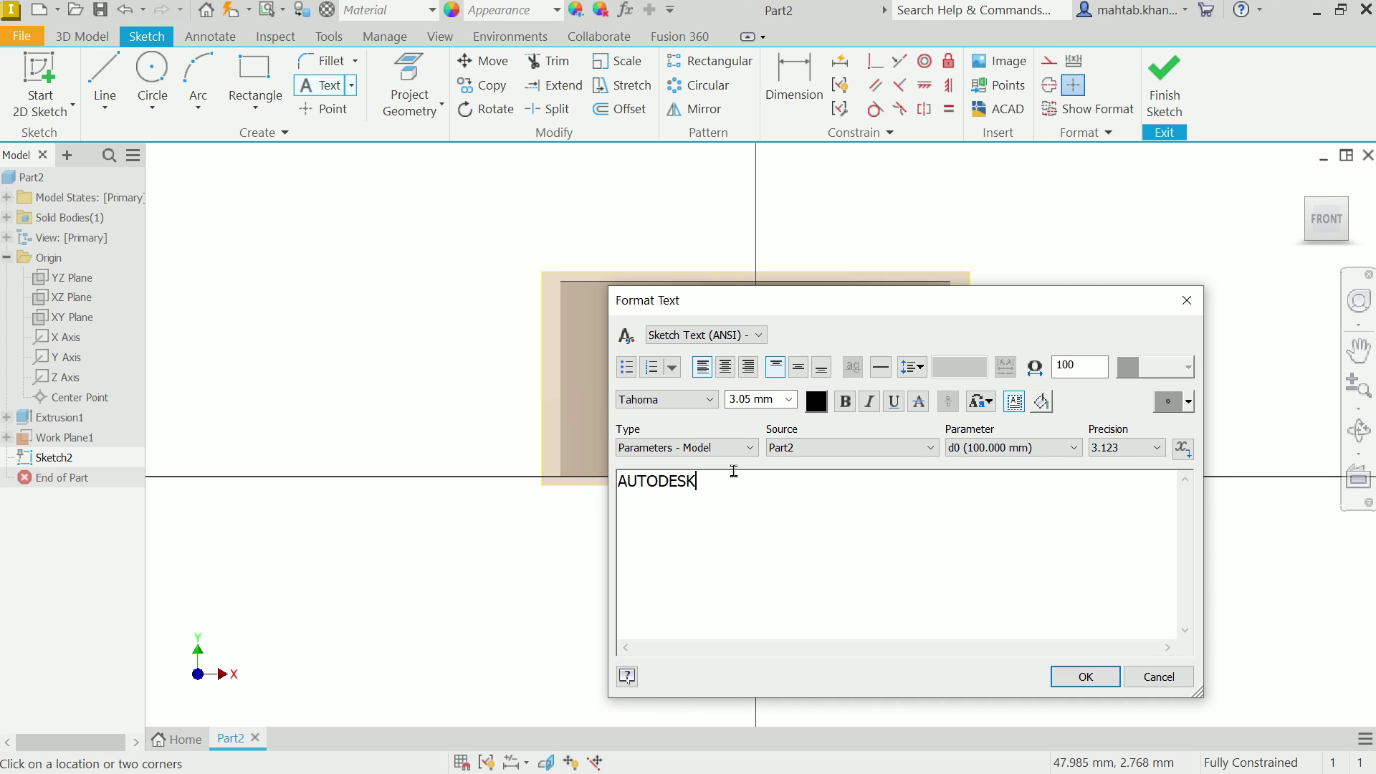
pyautogui.write('UTODESK')
pyautogui.press('Return')
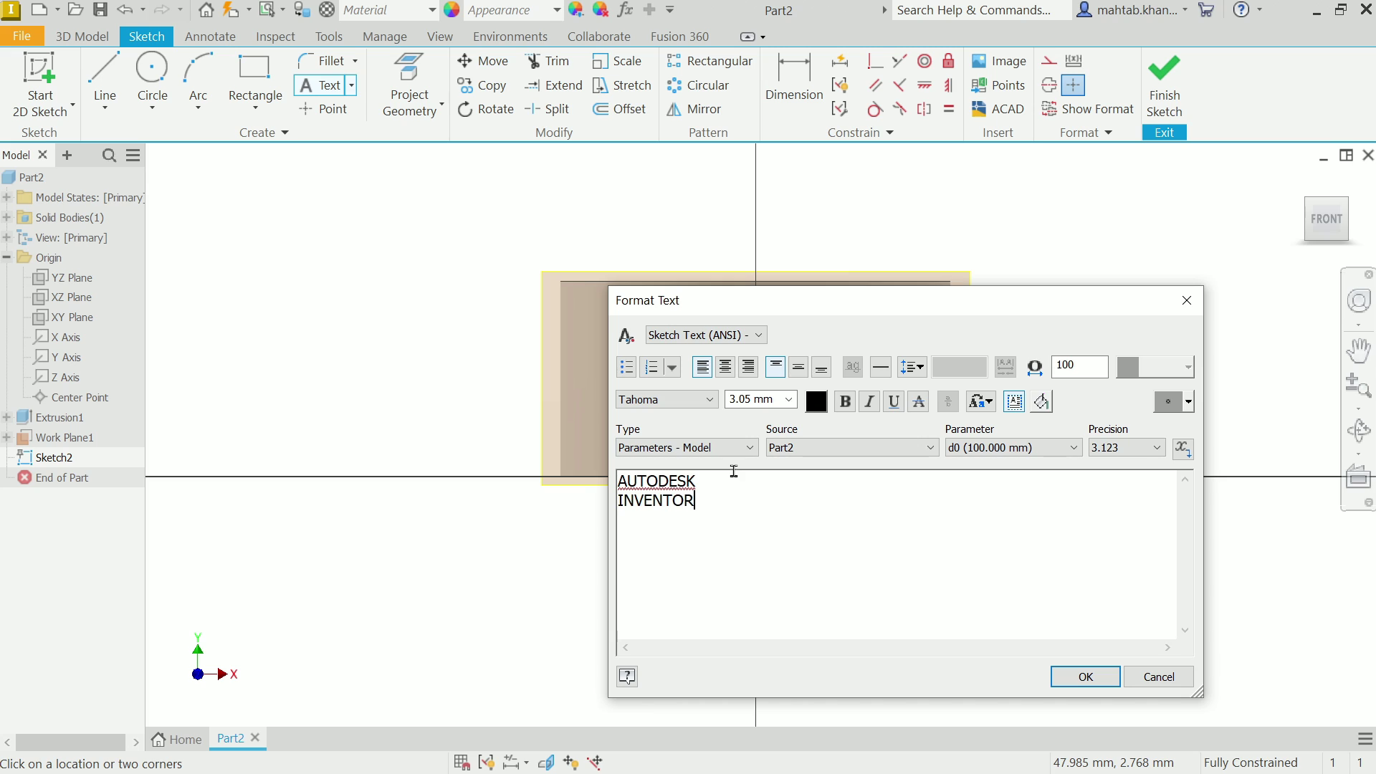
# Set the text height of both lines to 10 mm.
pyautogui.moveTo(718, 498); pyautogui.dragTo(608, 476)
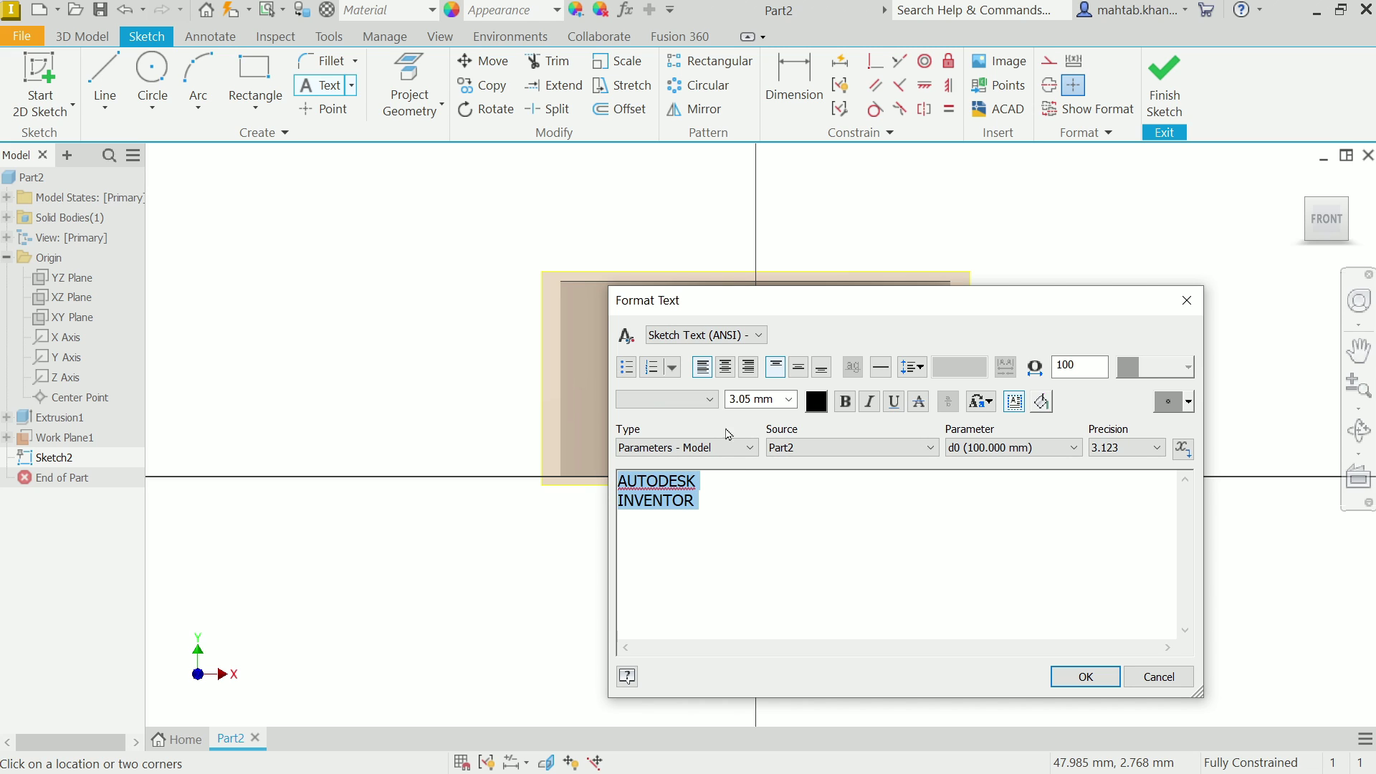
pyautogui.moveTo(730, 399); pyautogui.dragTo(772, 400)
pyautogui.write('1')
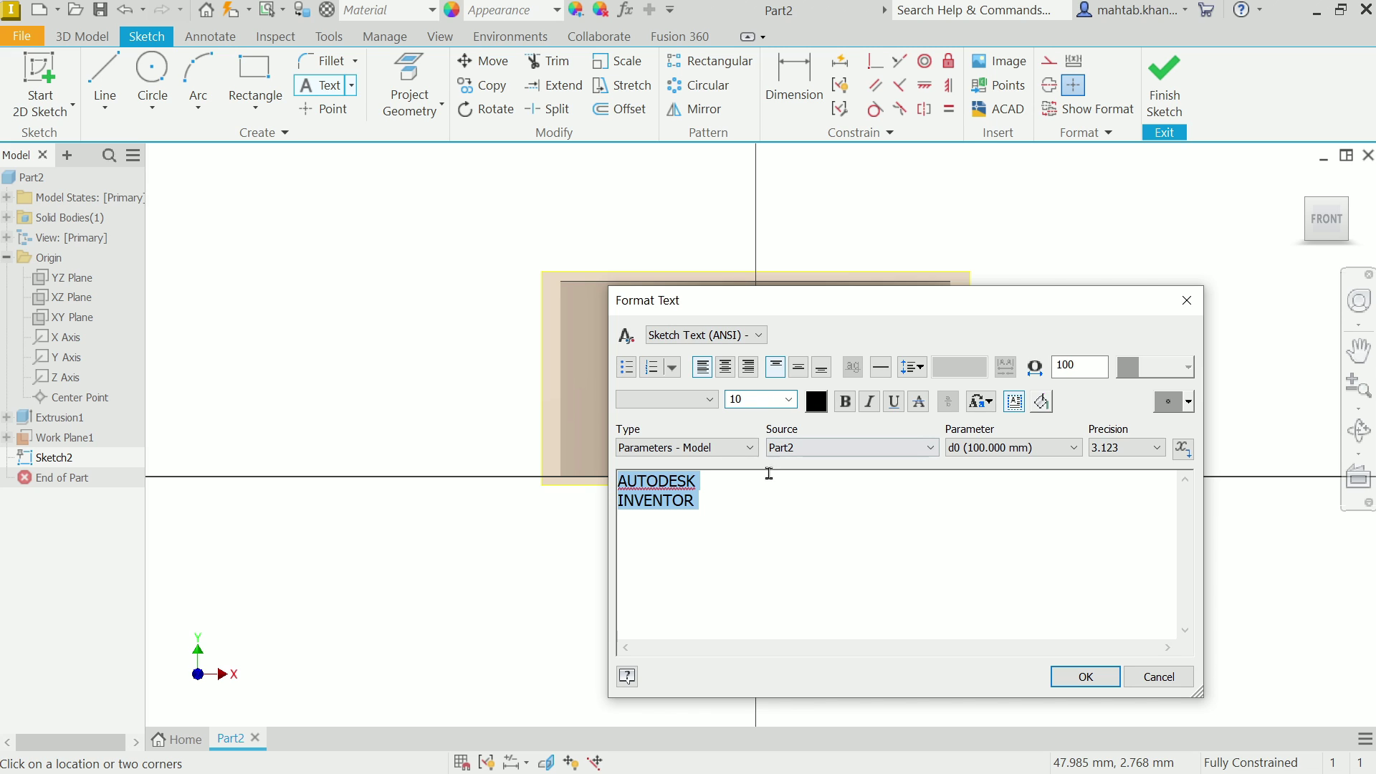
pyautogui.write('0')
pyautogui.press('Return')
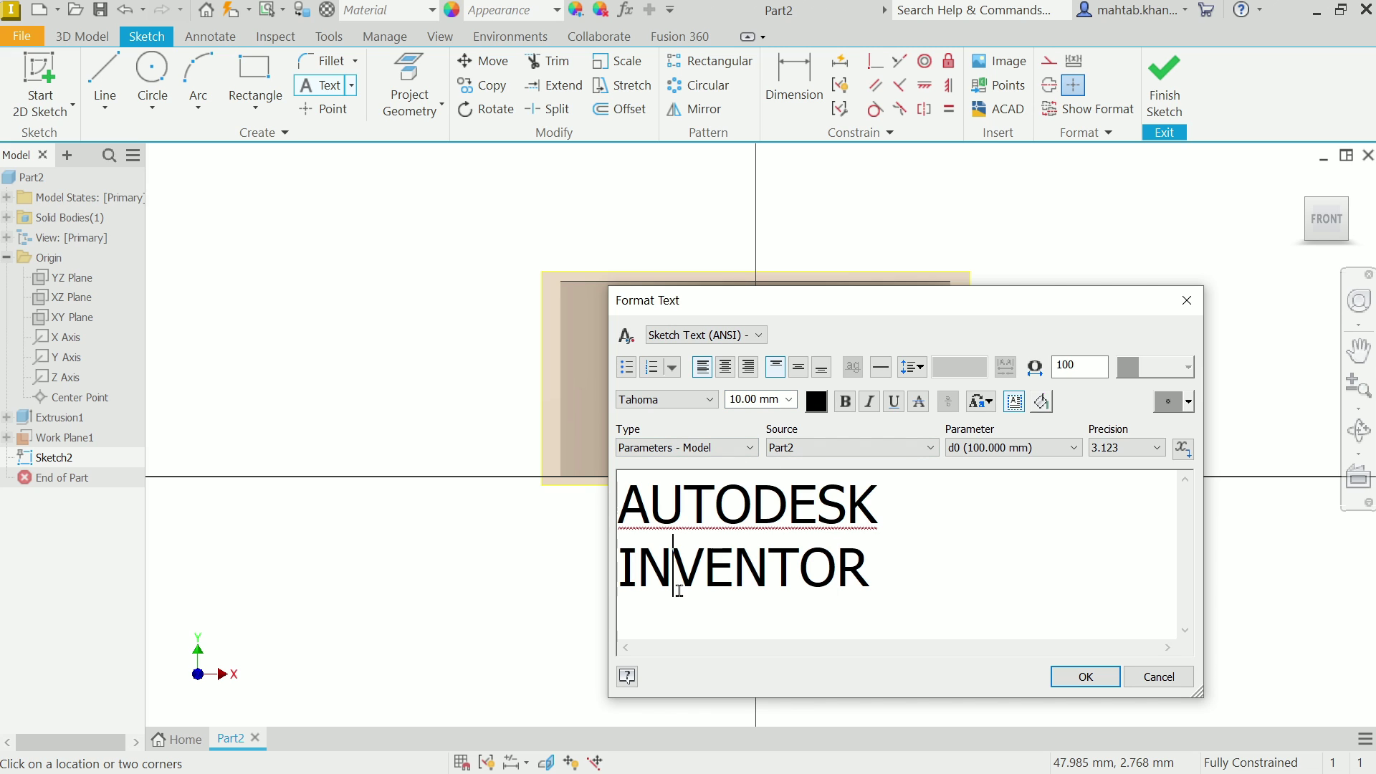
# Apply center and middle justification to the text and place it in the sketch.
pyautogui.click(673, 574)
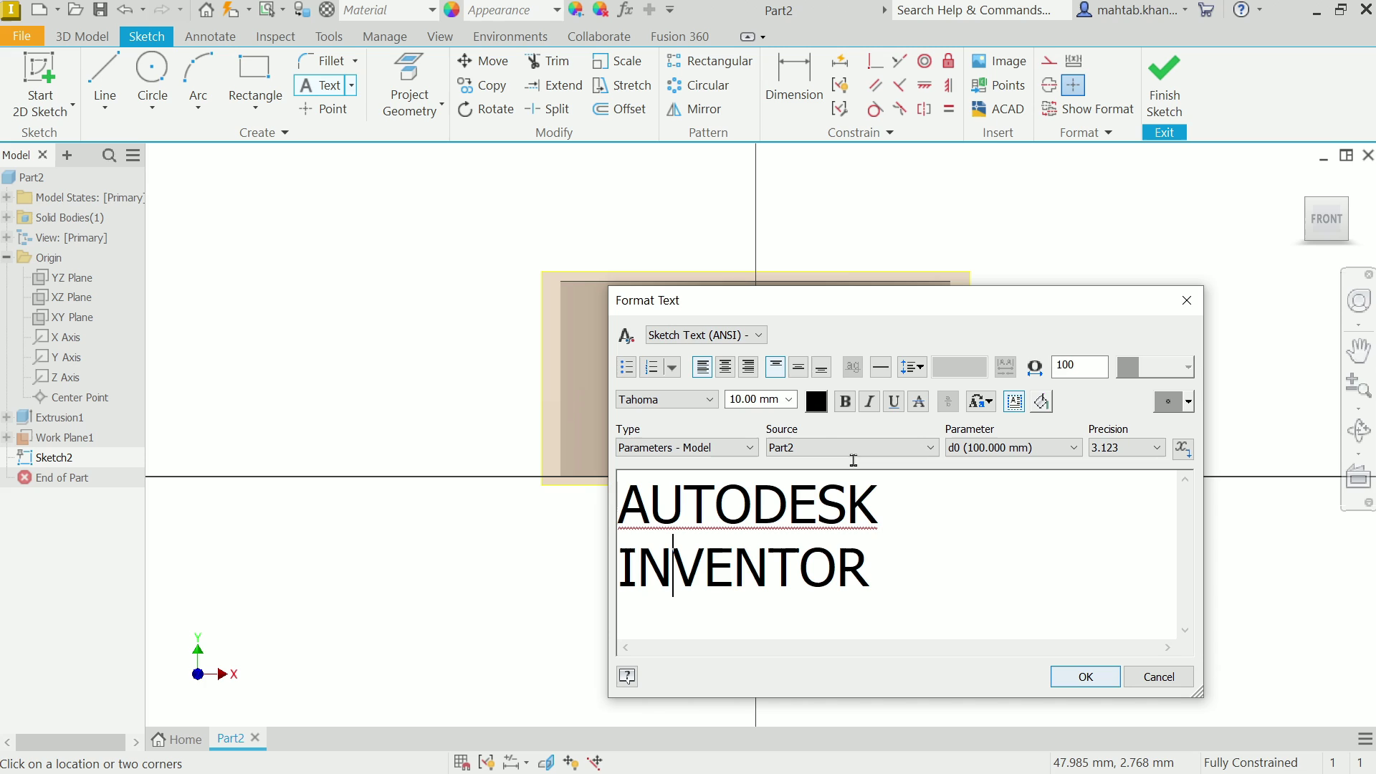
pyautogui.click(730, 373)
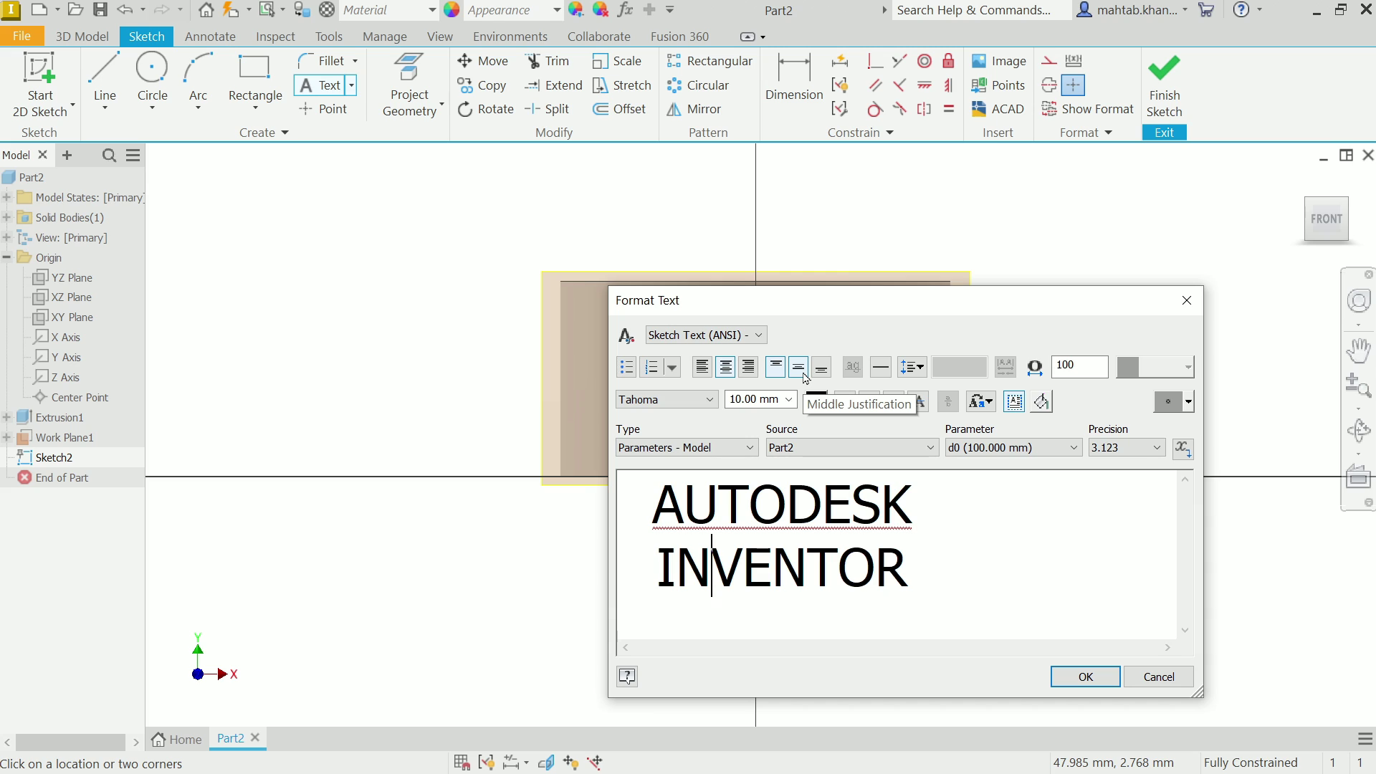
pyautogui.click(799, 367)
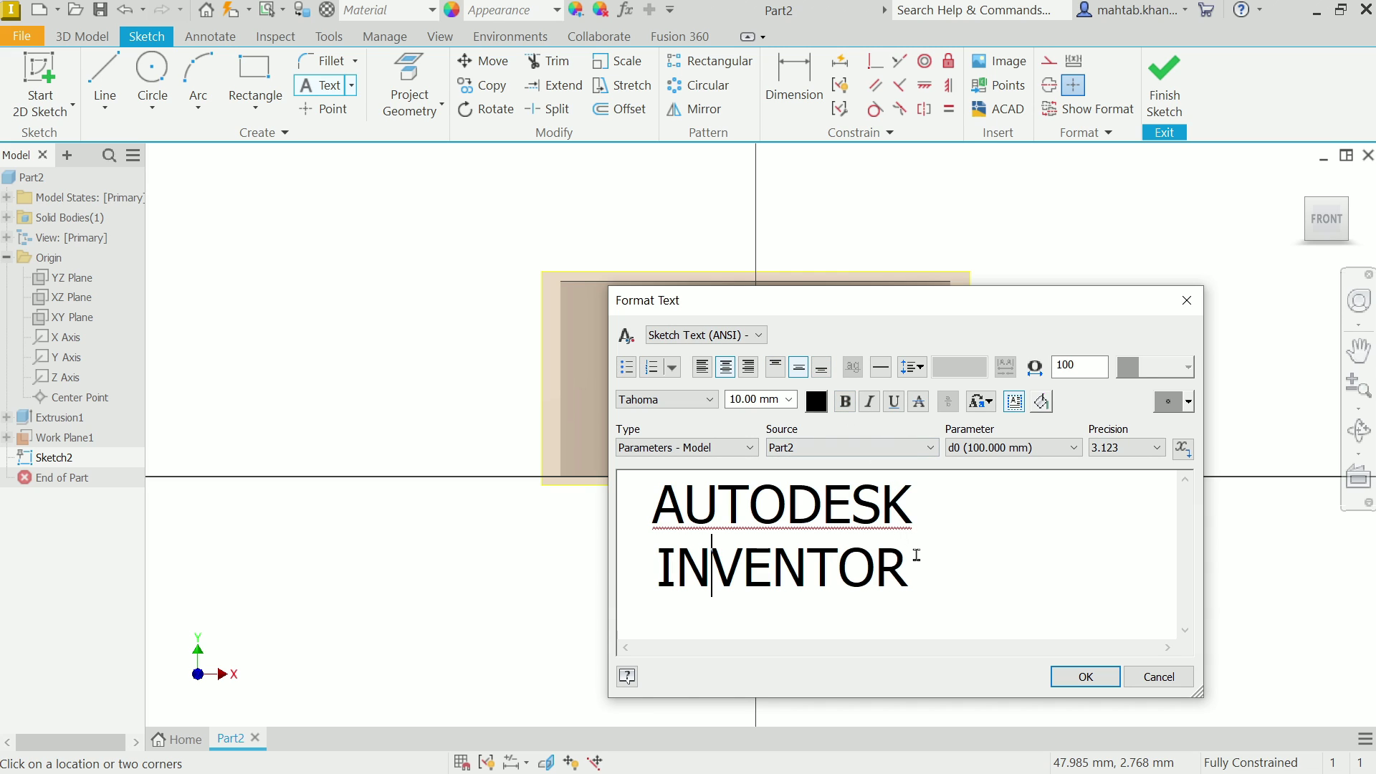
pyautogui.moveTo(917, 558); pyautogui.dragTo(630, 481)
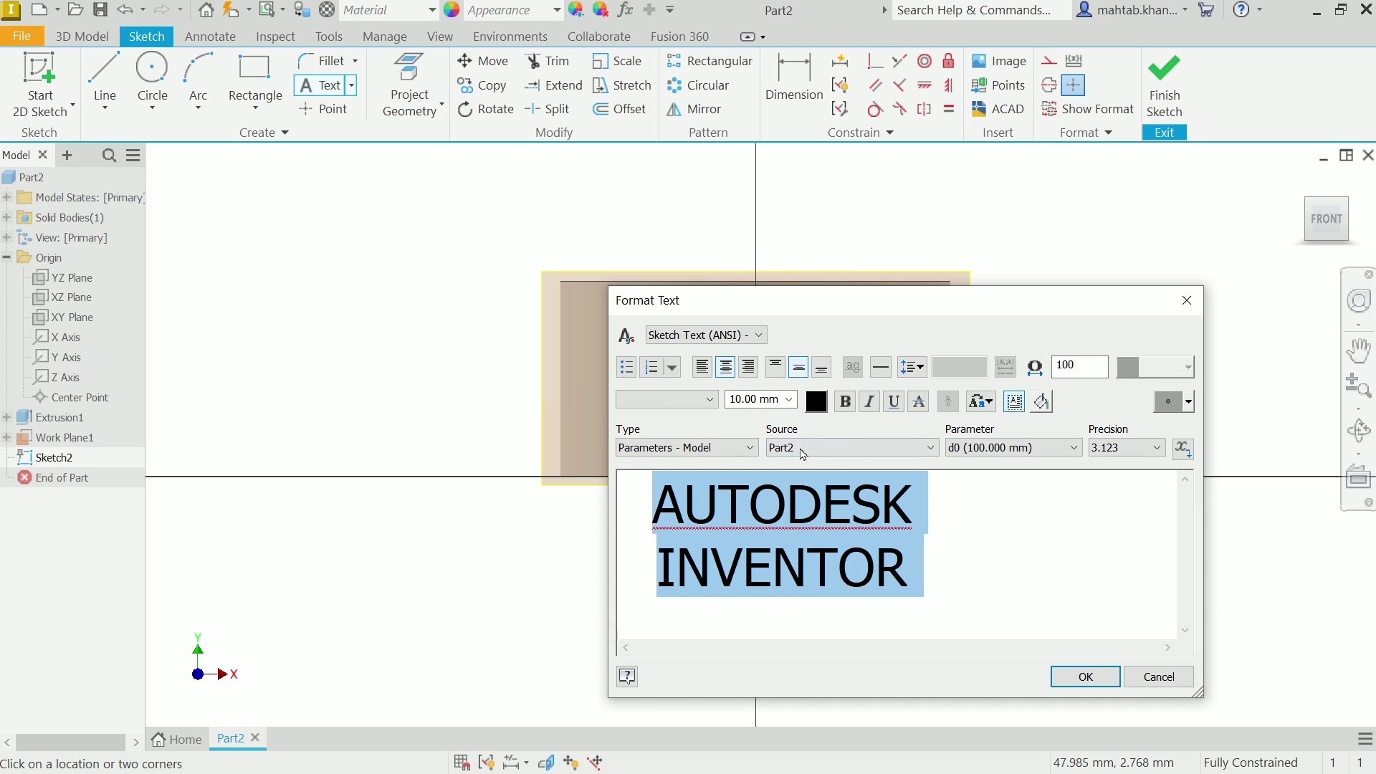
pyautogui.click(1082, 678)
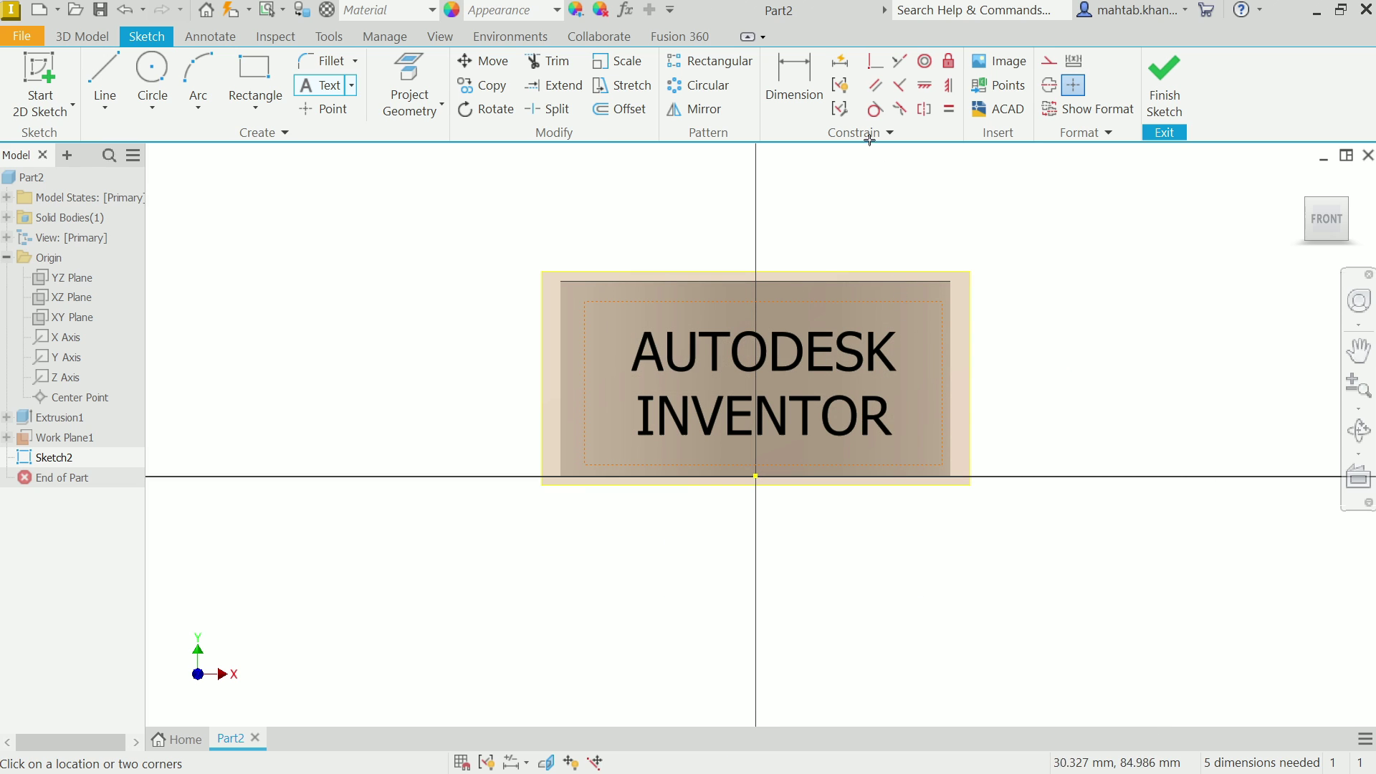
# Dimension the text box around AUTODESK INVENTOR to 50 mm high and 120 mm wide.
pyautogui.click(793, 80)
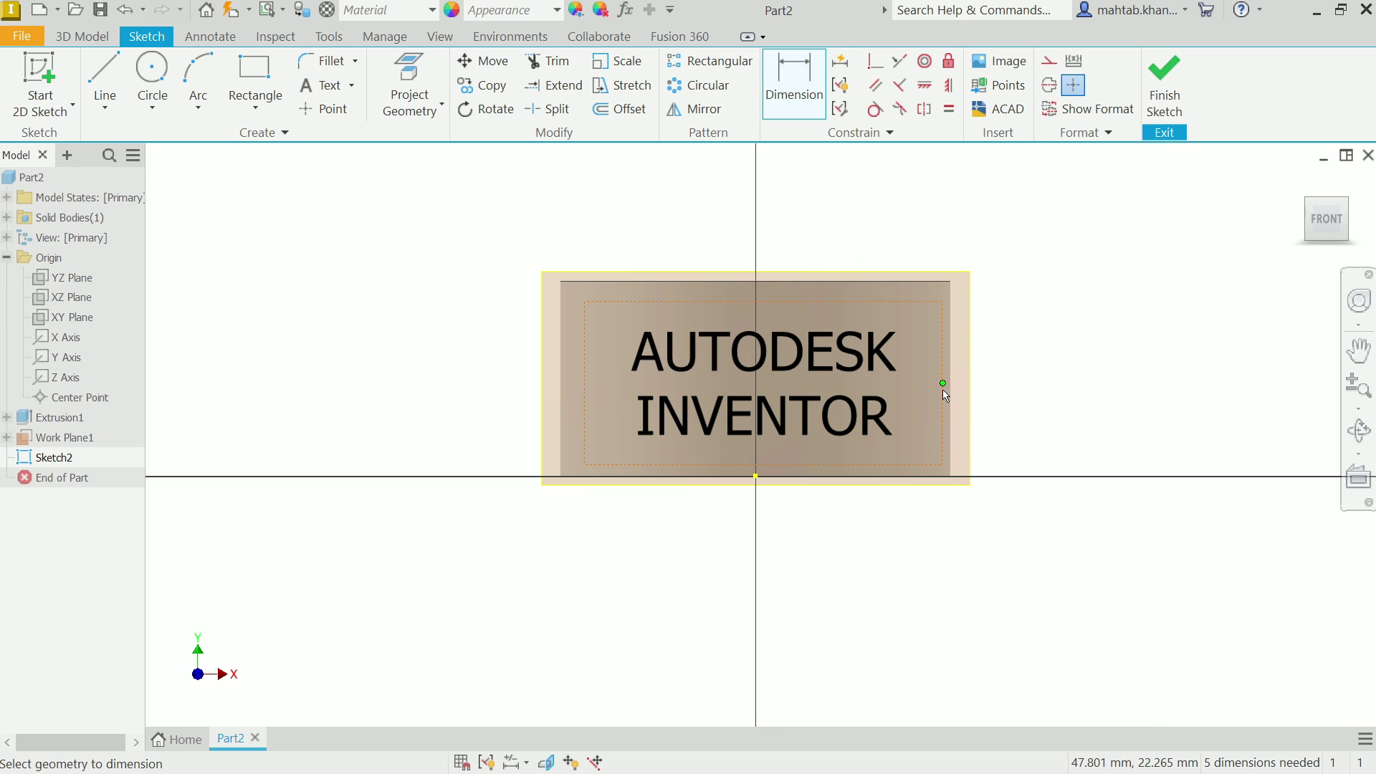
pyautogui.click(943, 419)
pyautogui.click(1057, 396)
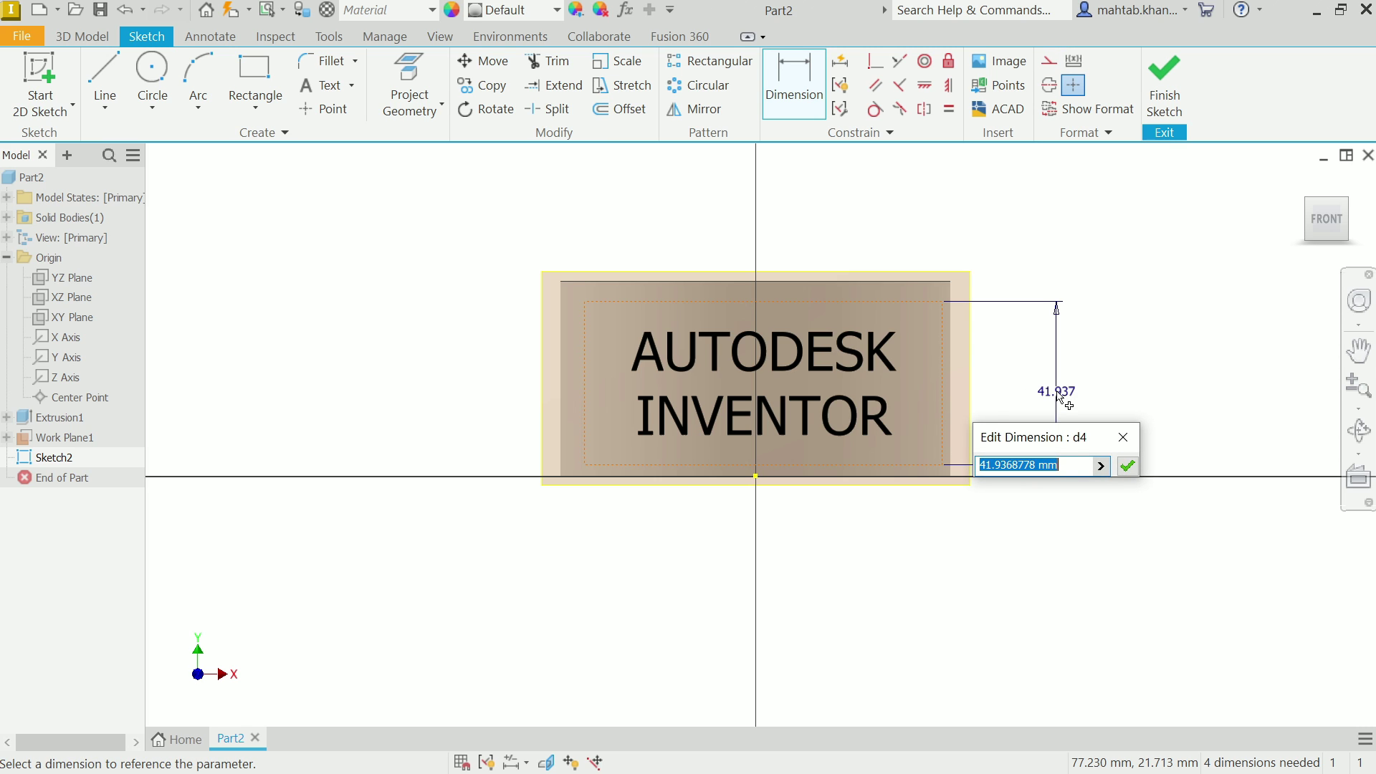
pyautogui.write('50')
pyautogui.press('Return')
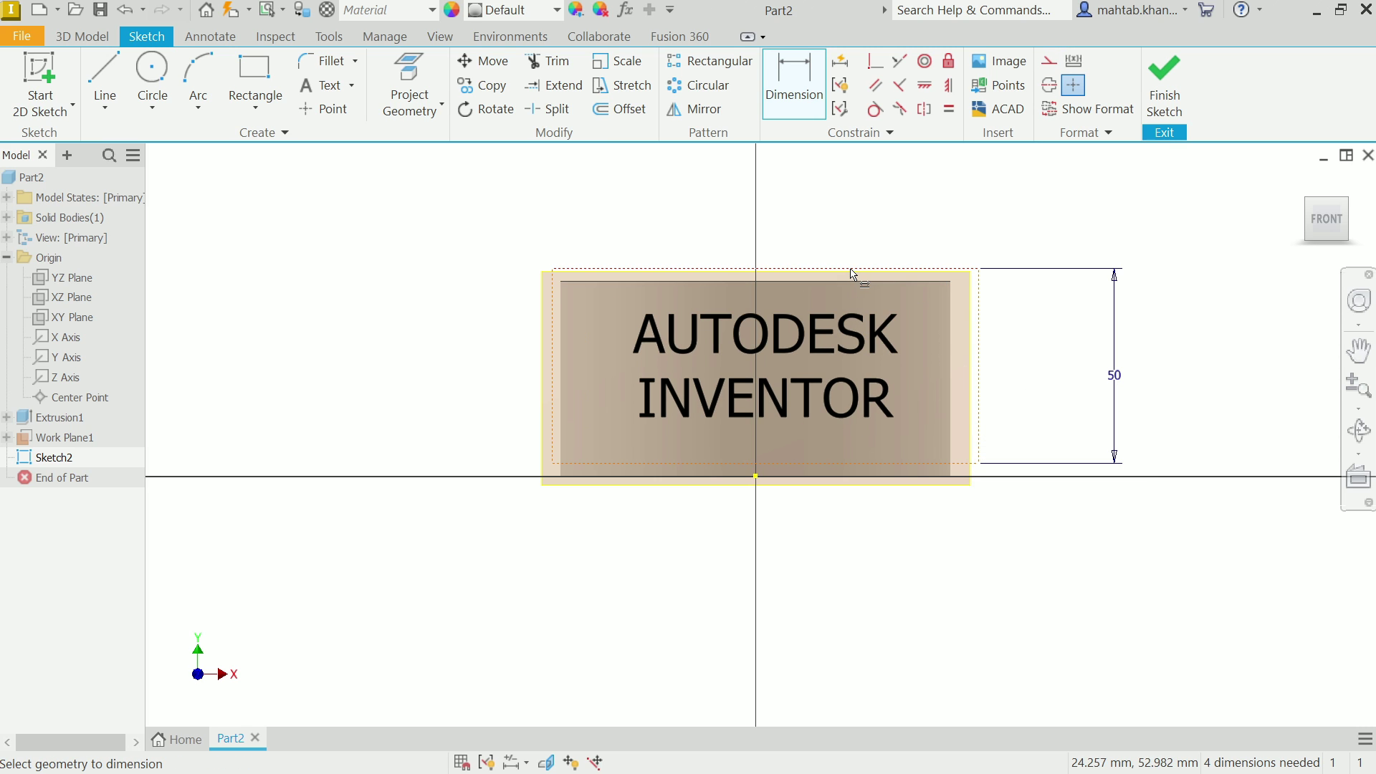
pyautogui.click(787, 471)
pyautogui.click(771, 542)
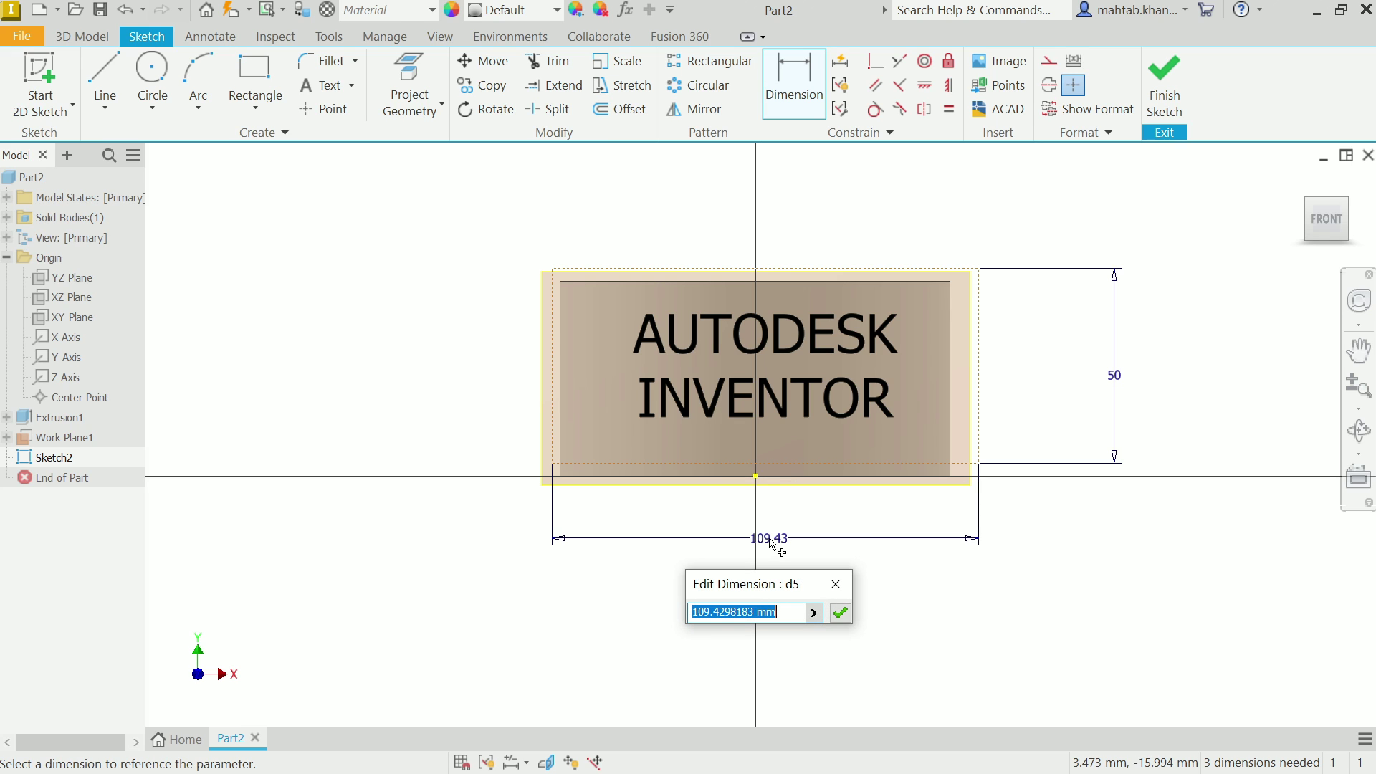
pyautogui.write('120')
pyautogui.press('Return')
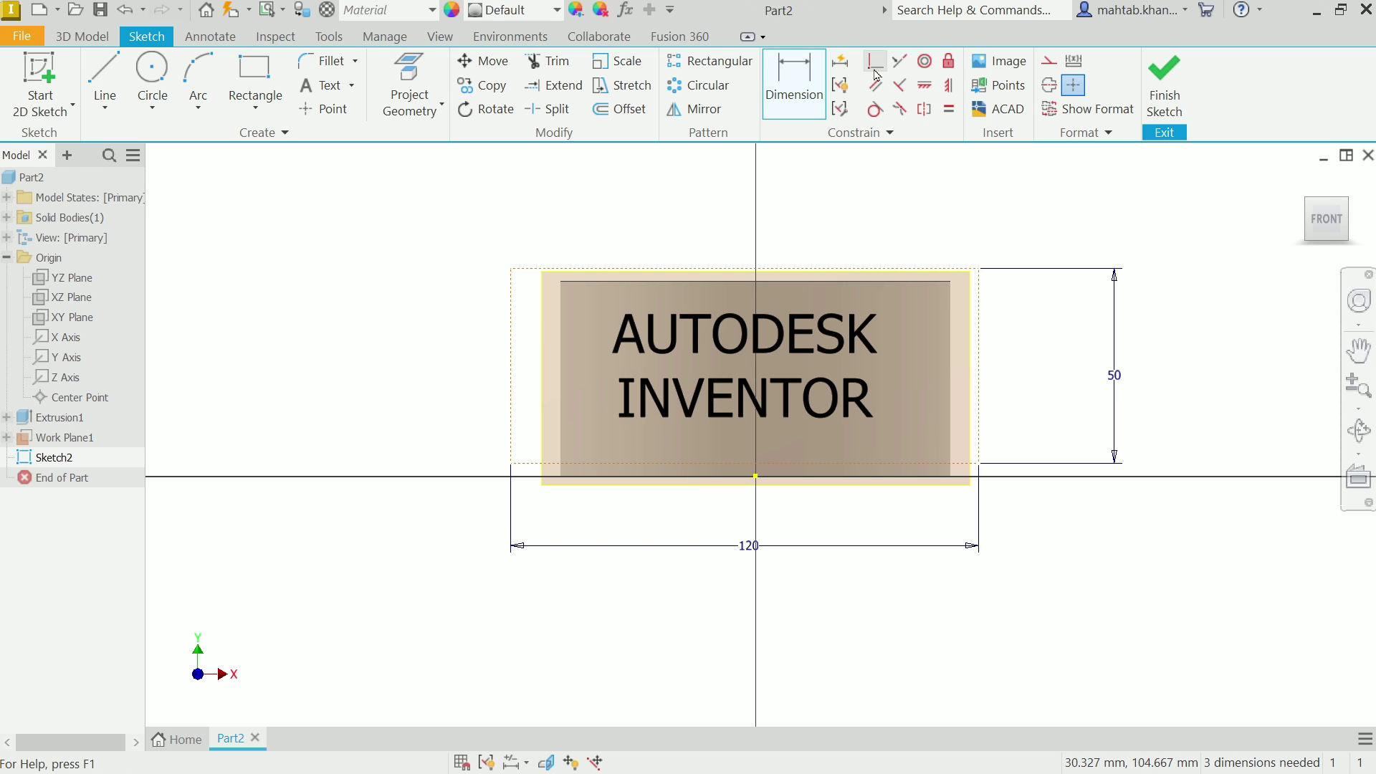
# Apply a coincident constraint between the cylinder's top circular edge and the midpoint of the text box's upper edge.
pyautogui.moveTo(881, 199)
pyautogui.mouseDown(button='middle')
pyautogui.moveTo(884, 225)
pyautogui.moveTo(930, 212)
pyautogui.moveTo(829, 423)
pyautogui.mouseUp(button='middle')
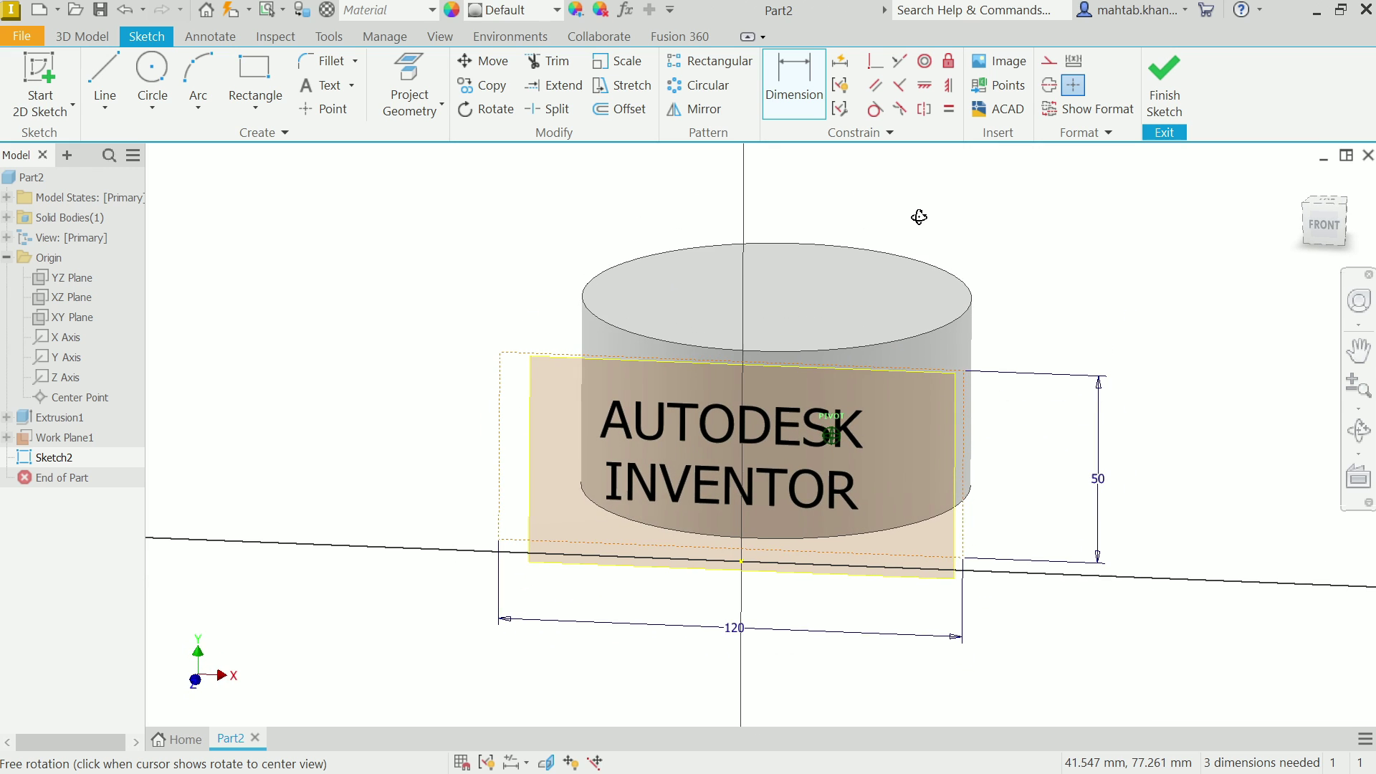
pyautogui.click(876, 65)
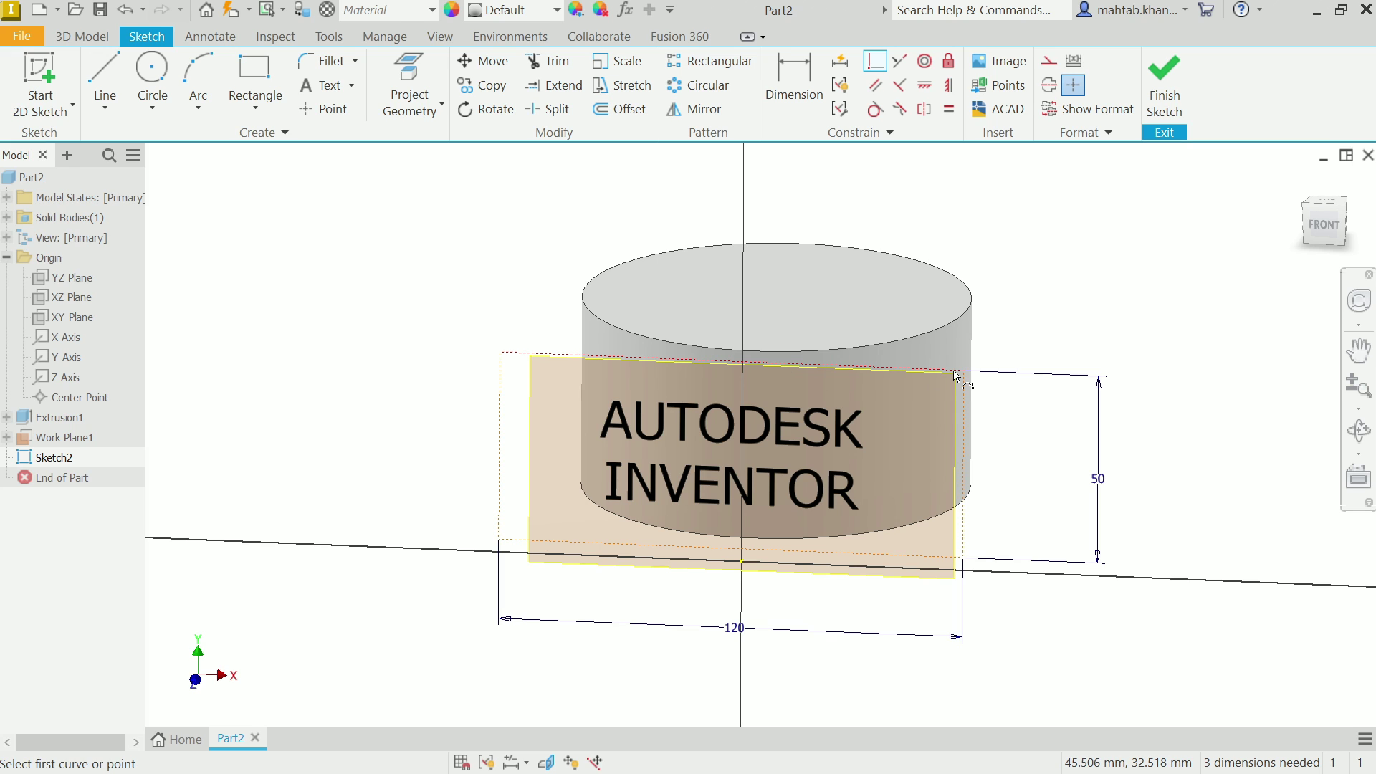
pyautogui.click(763, 353)
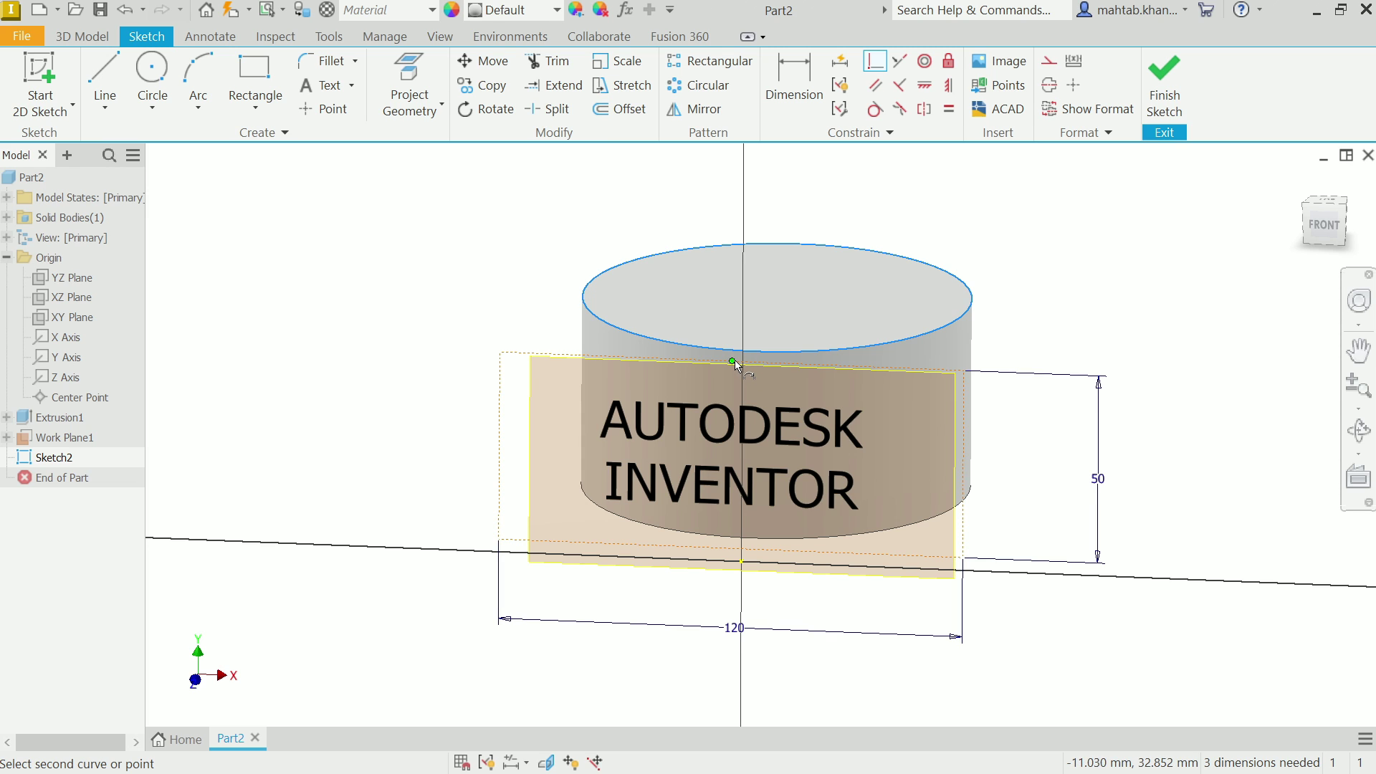
pyautogui.click(732, 362)
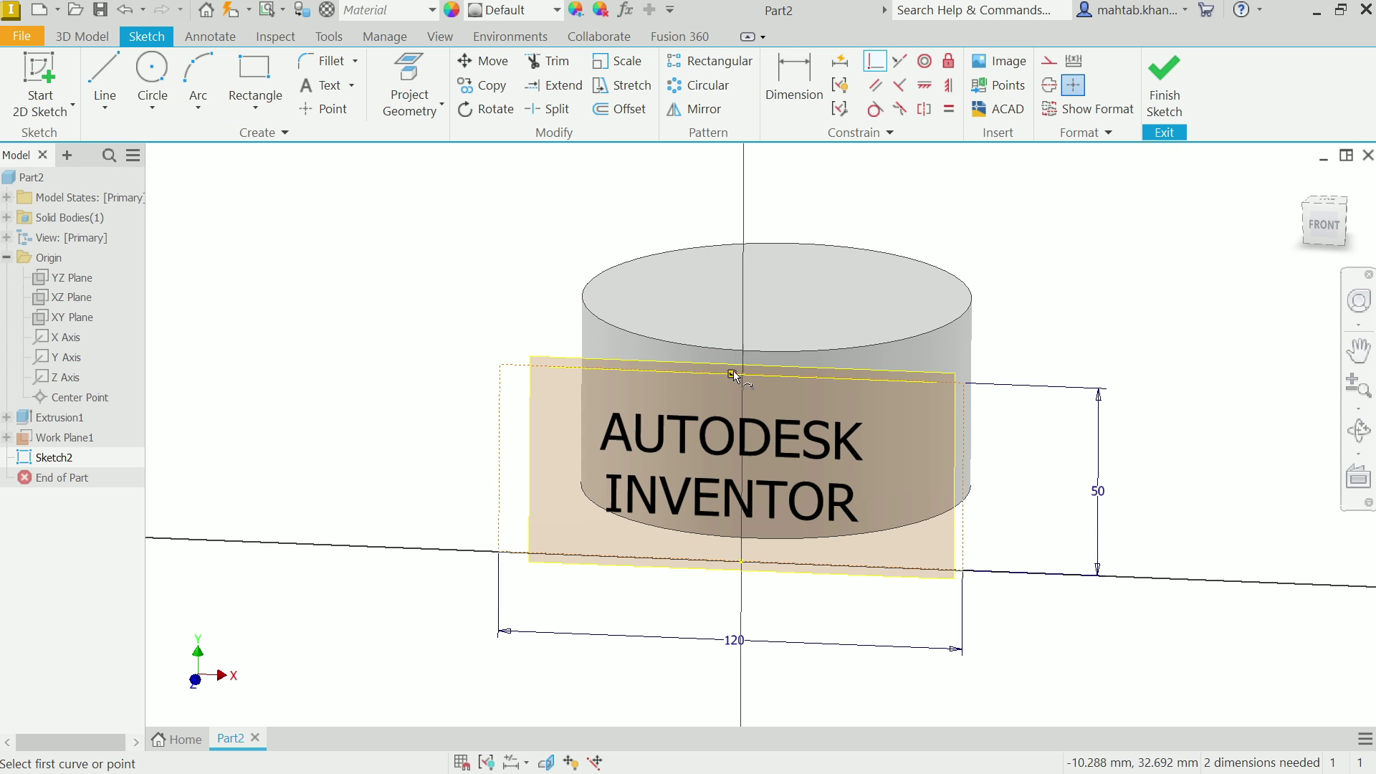
pyautogui.click(1320, 230)
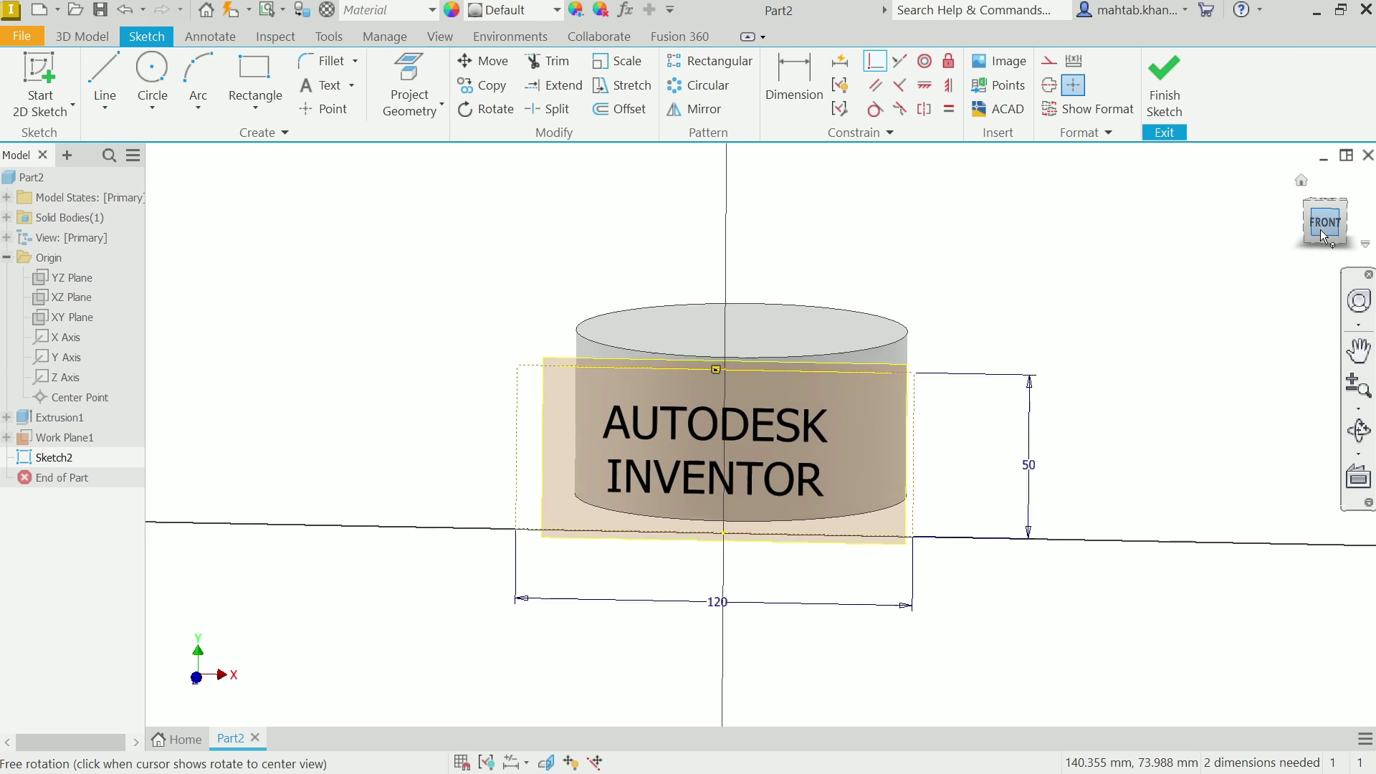
pyautogui.rightClick(1044, 225)
pyautogui.click(1107, 219)
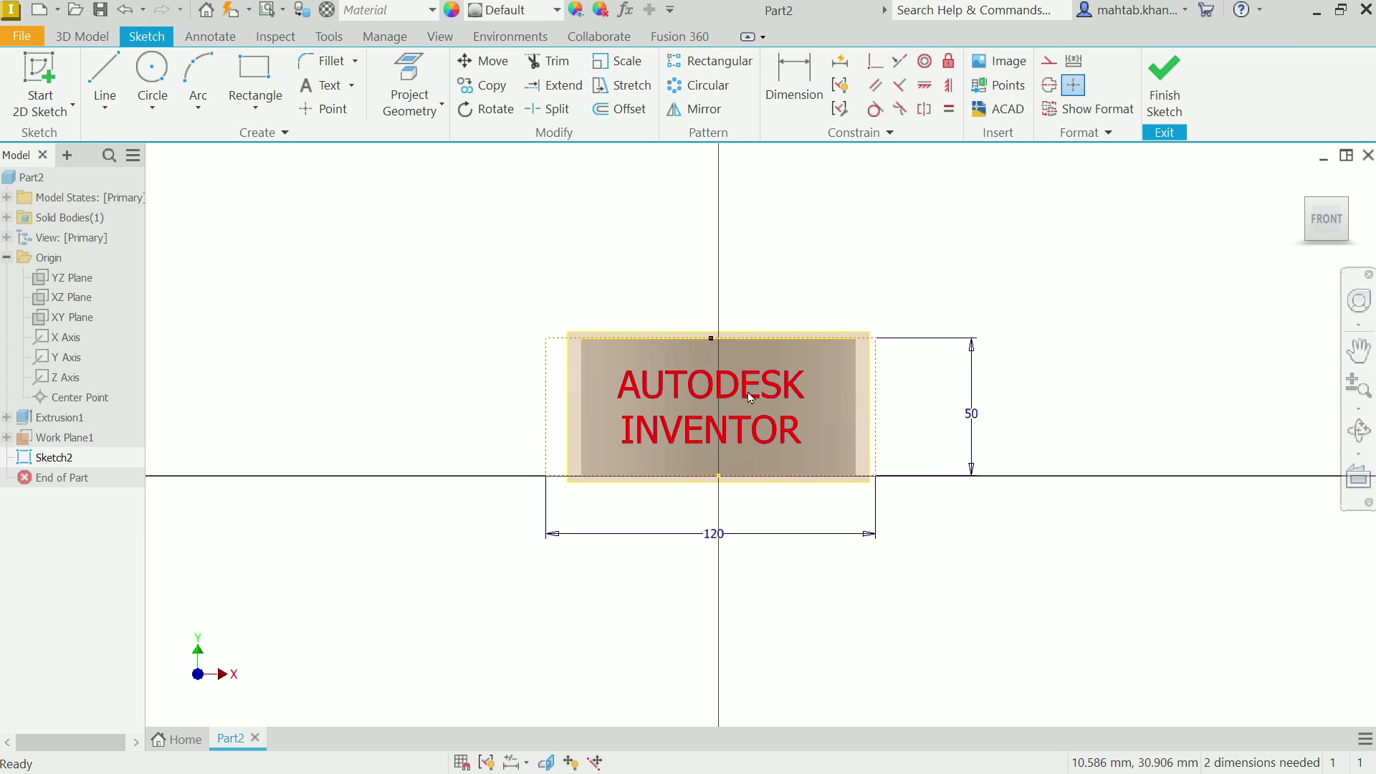
# Change the text height of both lines to 12 mm and finish the sketch.
pyautogui.doubleClick(750, 398)
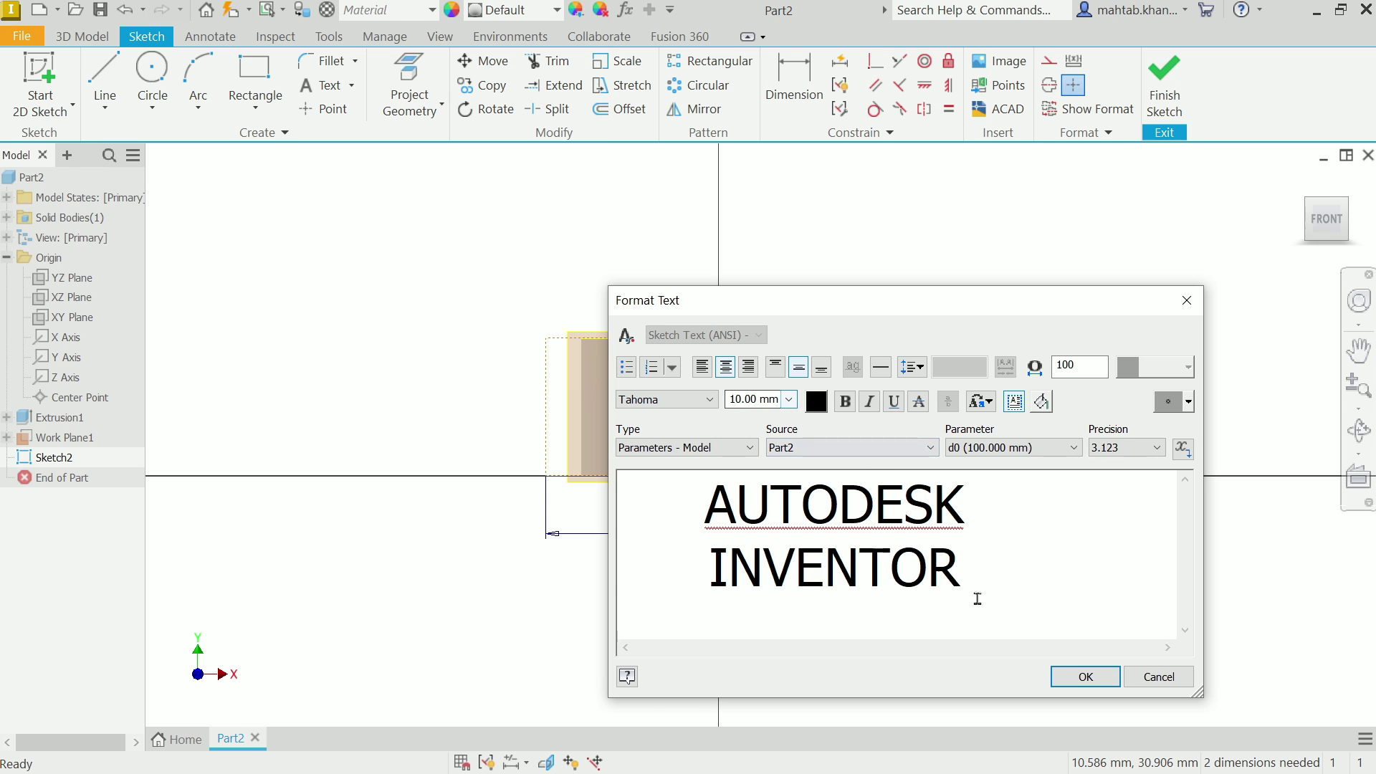
pyautogui.moveTo(978, 598); pyautogui.dragTo(704, 495)
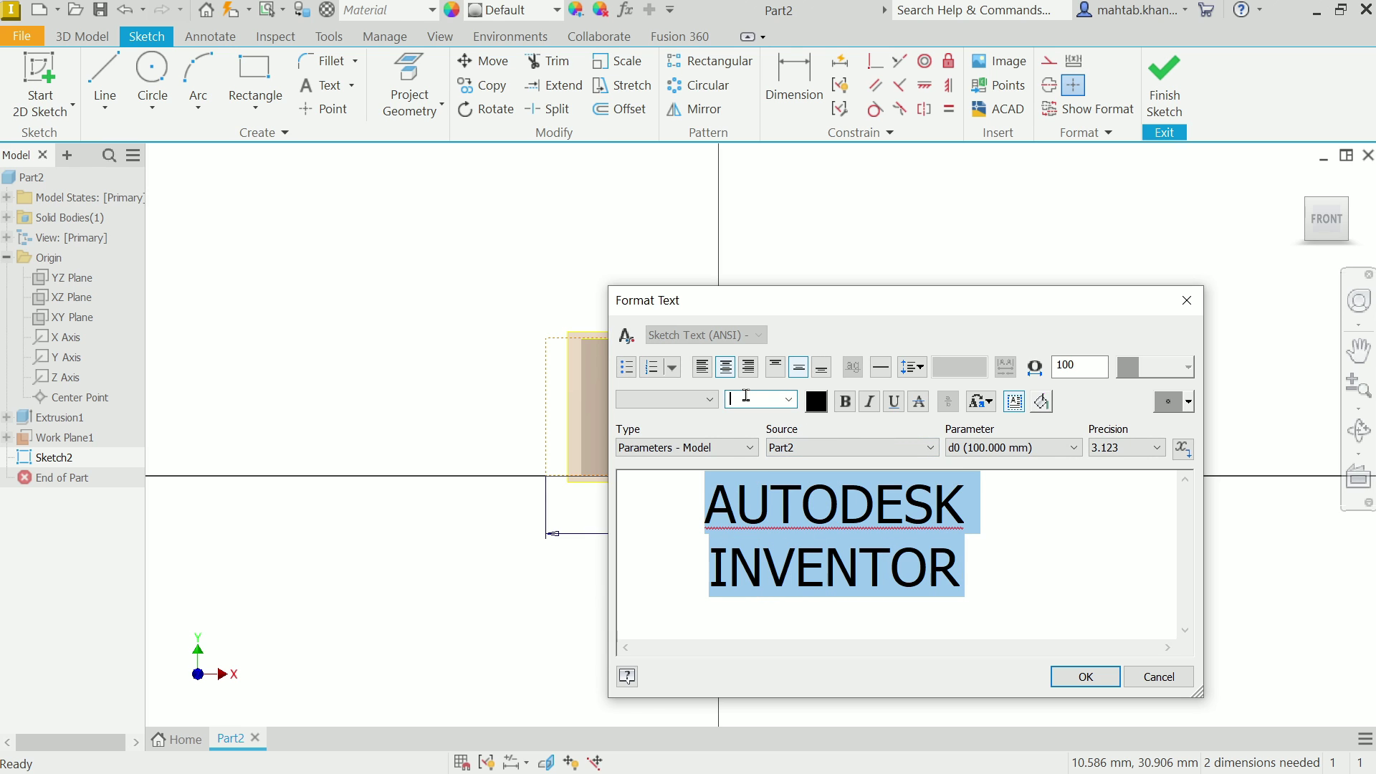
pyautogui.write('12')
pyautogui.click(1085, 677)
pyautogui.scroll(5, 677, 405)
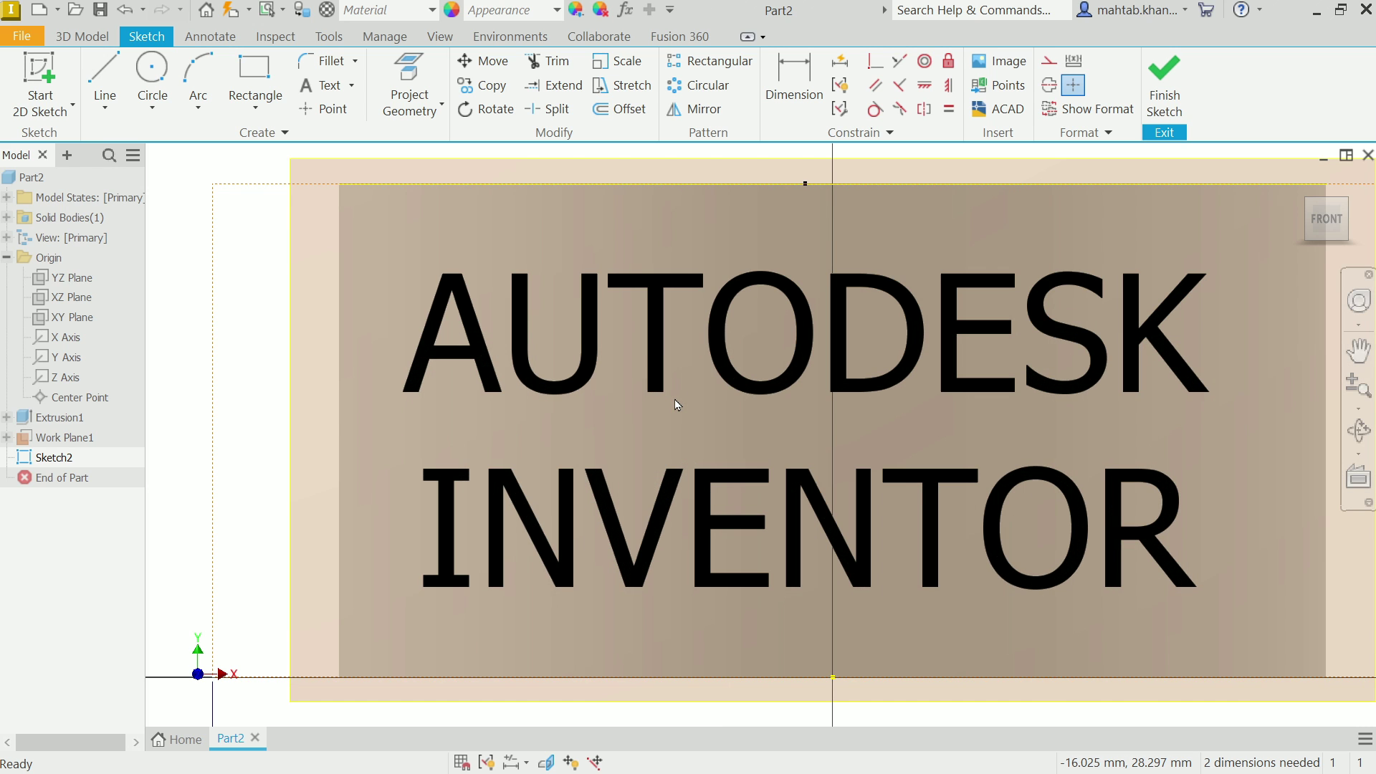
pyautogui.scroll(-4, 677, 401)
pyautogui.click(1165, 100)
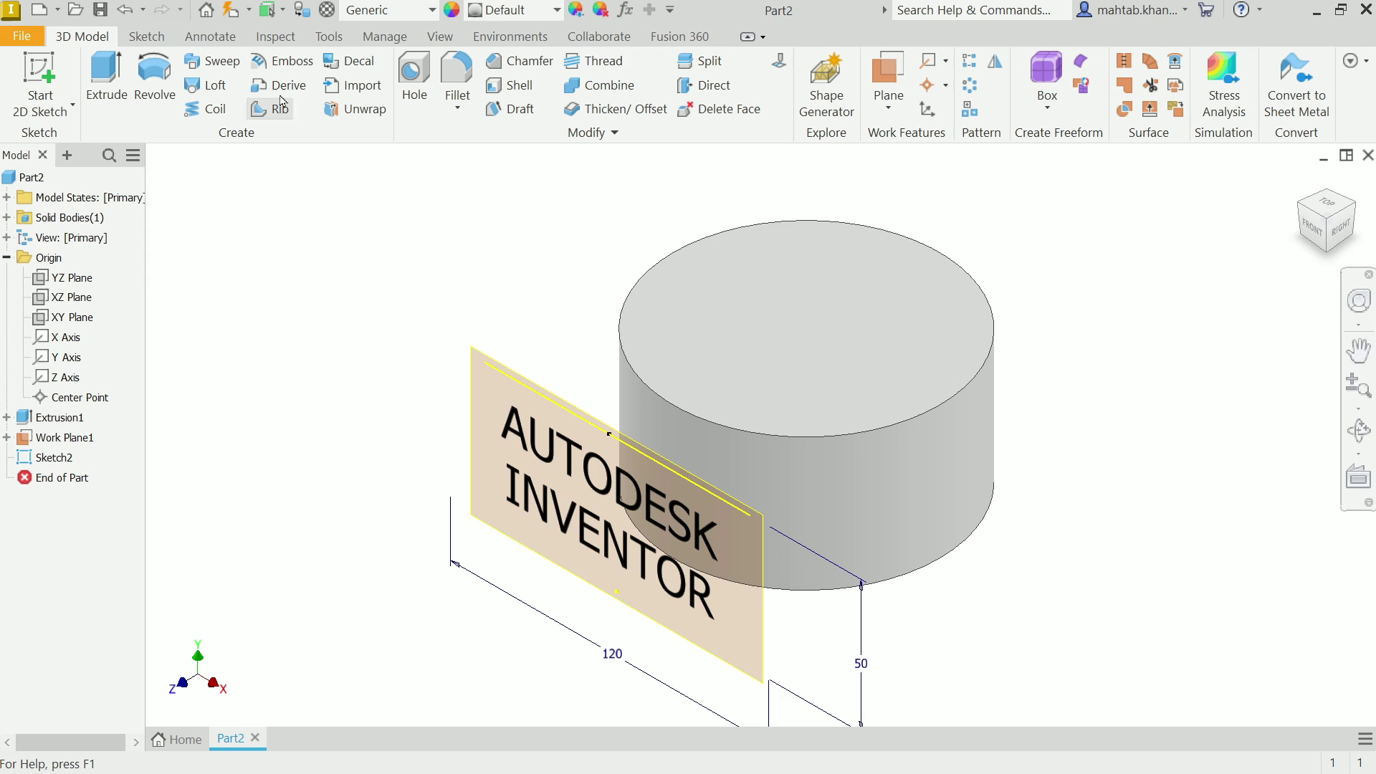
# Set up an Emboss of the sketched text, 3 mm deep, wrapped to the cylinder's curved face with its direction reversed toward the cylinder.
pyautogui.click(295, 62)
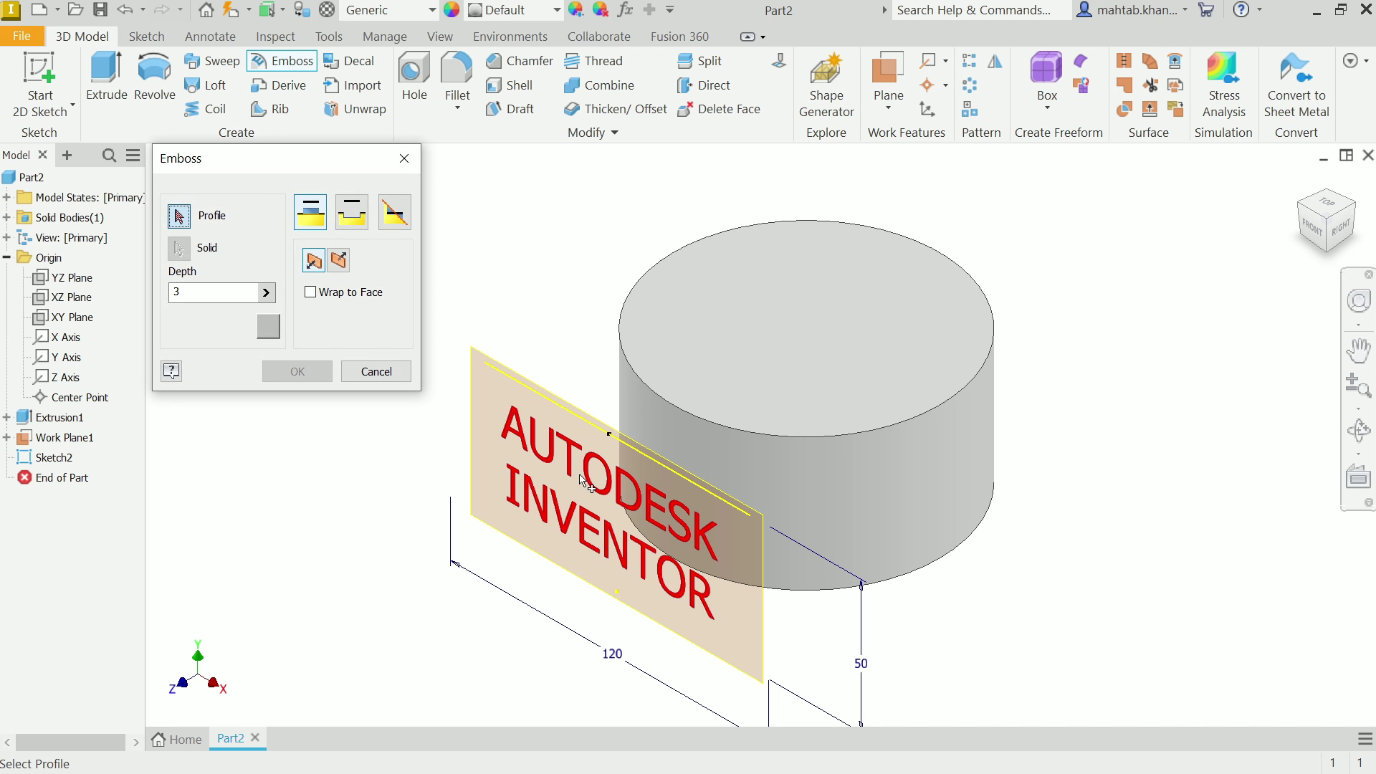
pyautogui.click(601, 496)
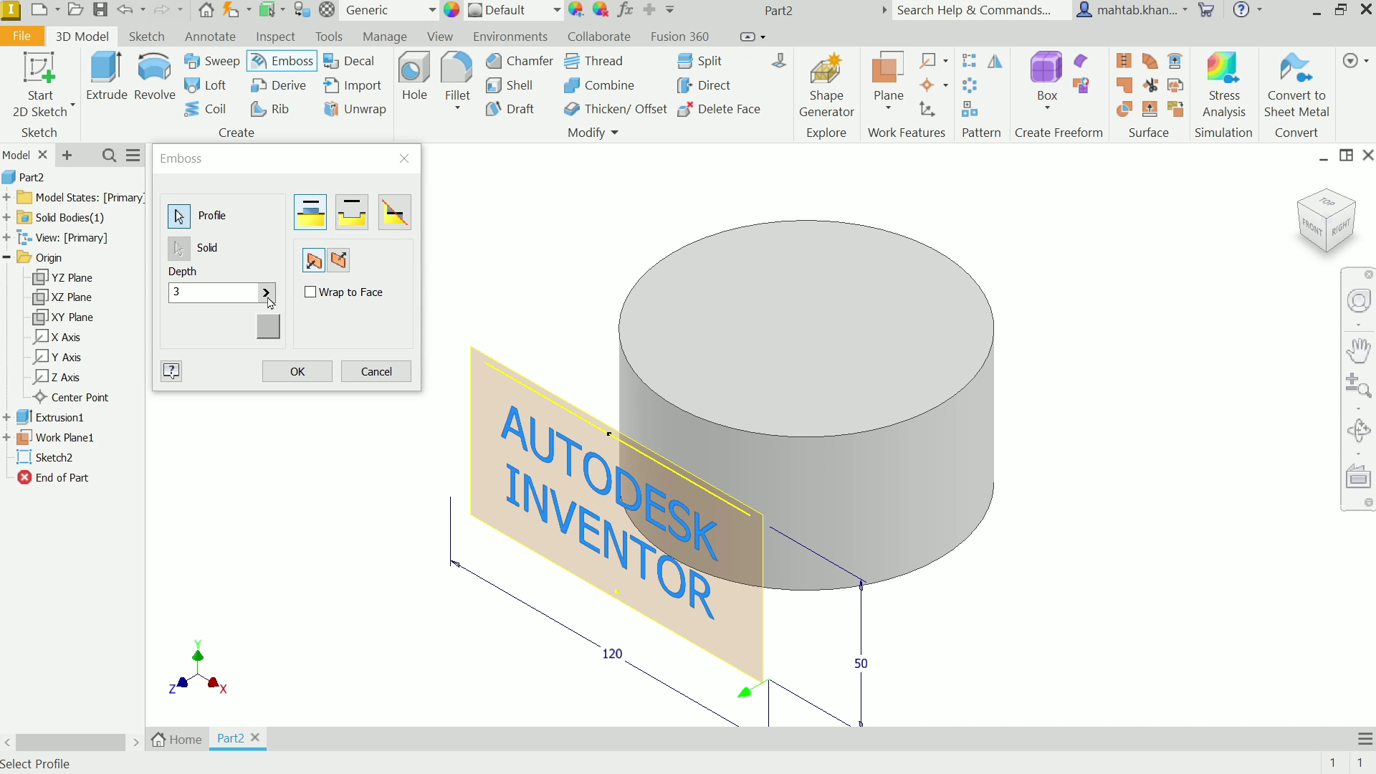
pyautogui.click(172, 293)
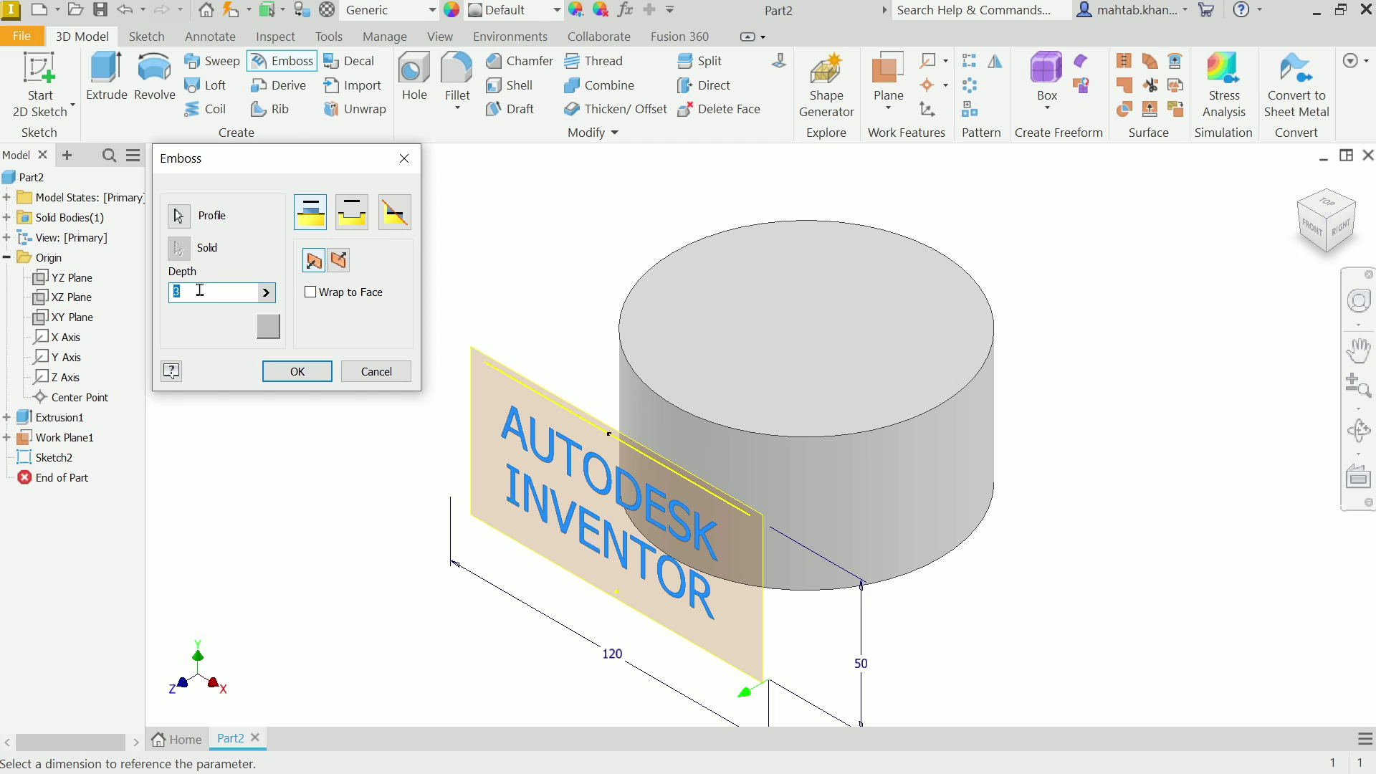
pyautogui.click(311, 292)
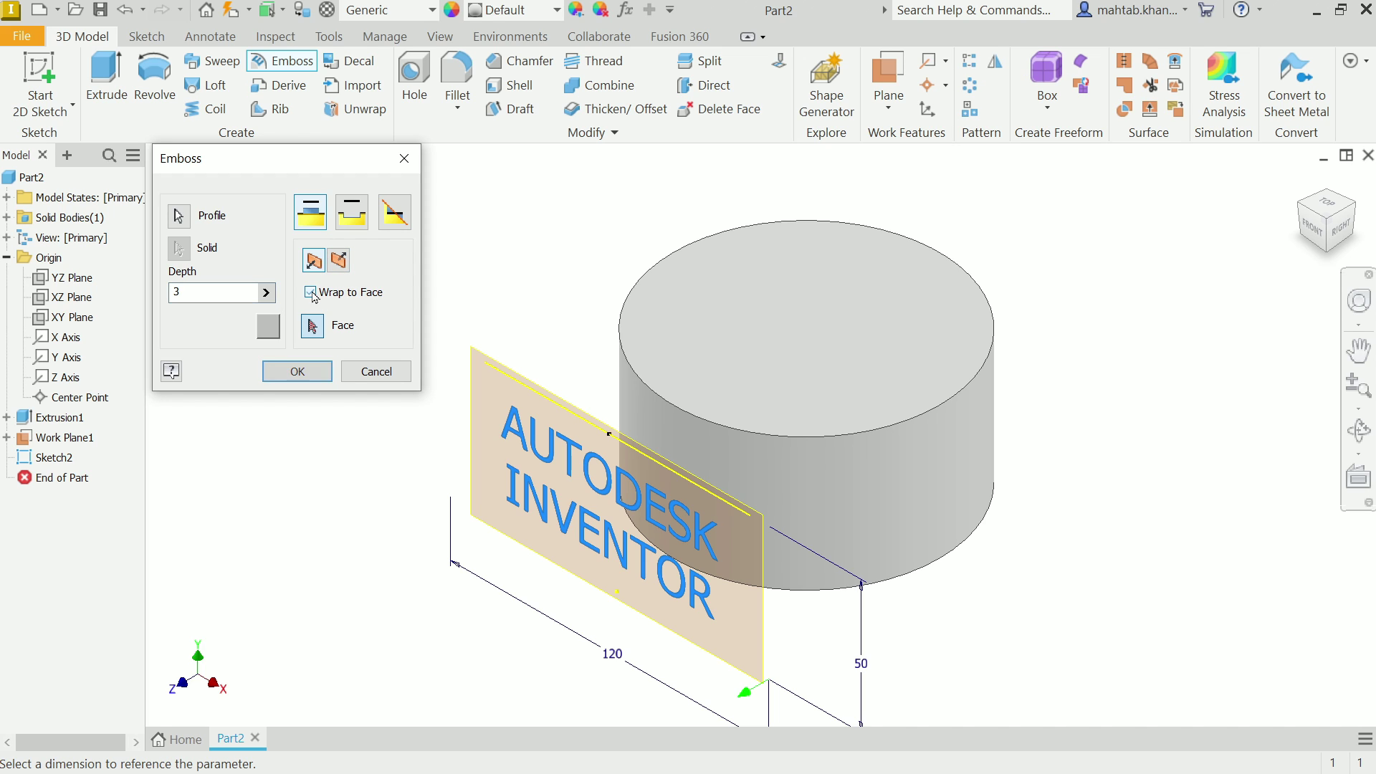
pyautogui.click(788, 467)
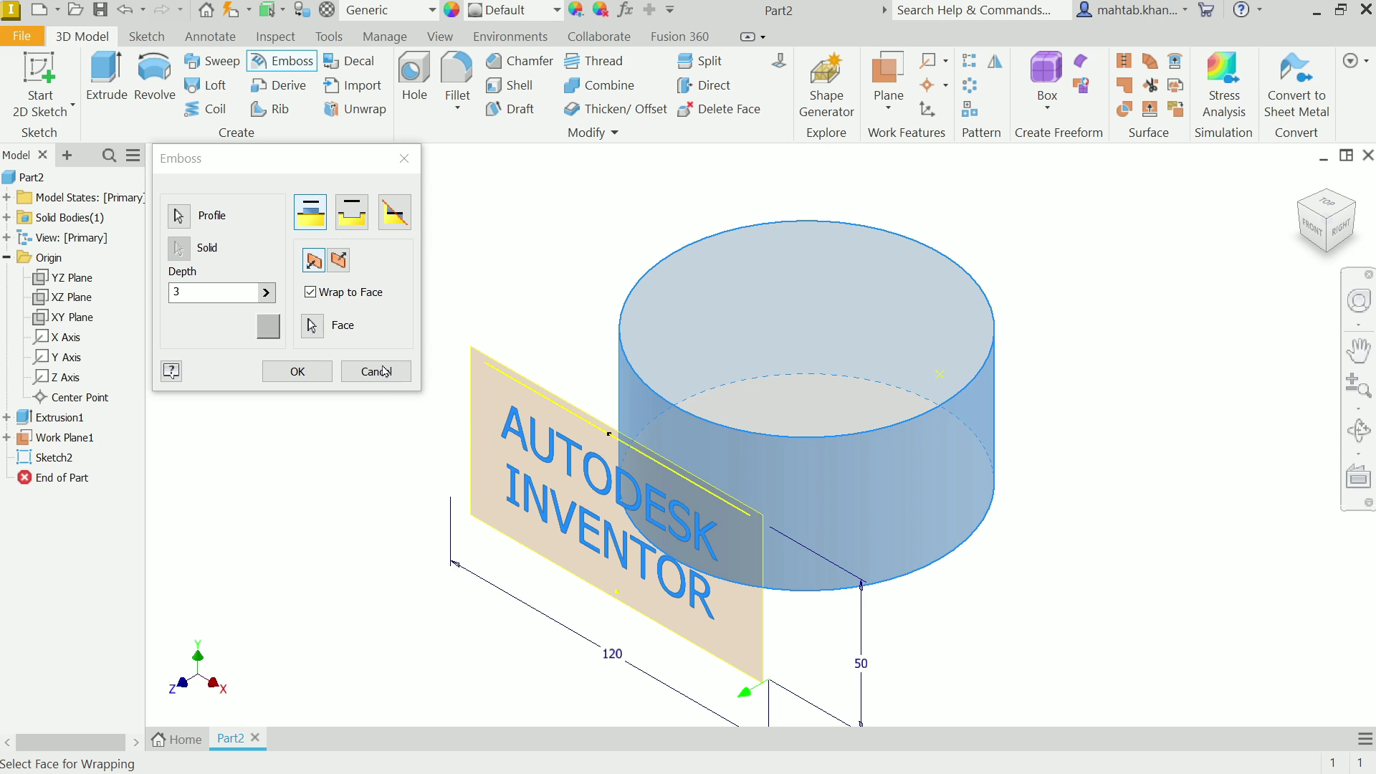
pyautogui.click(344, 263)
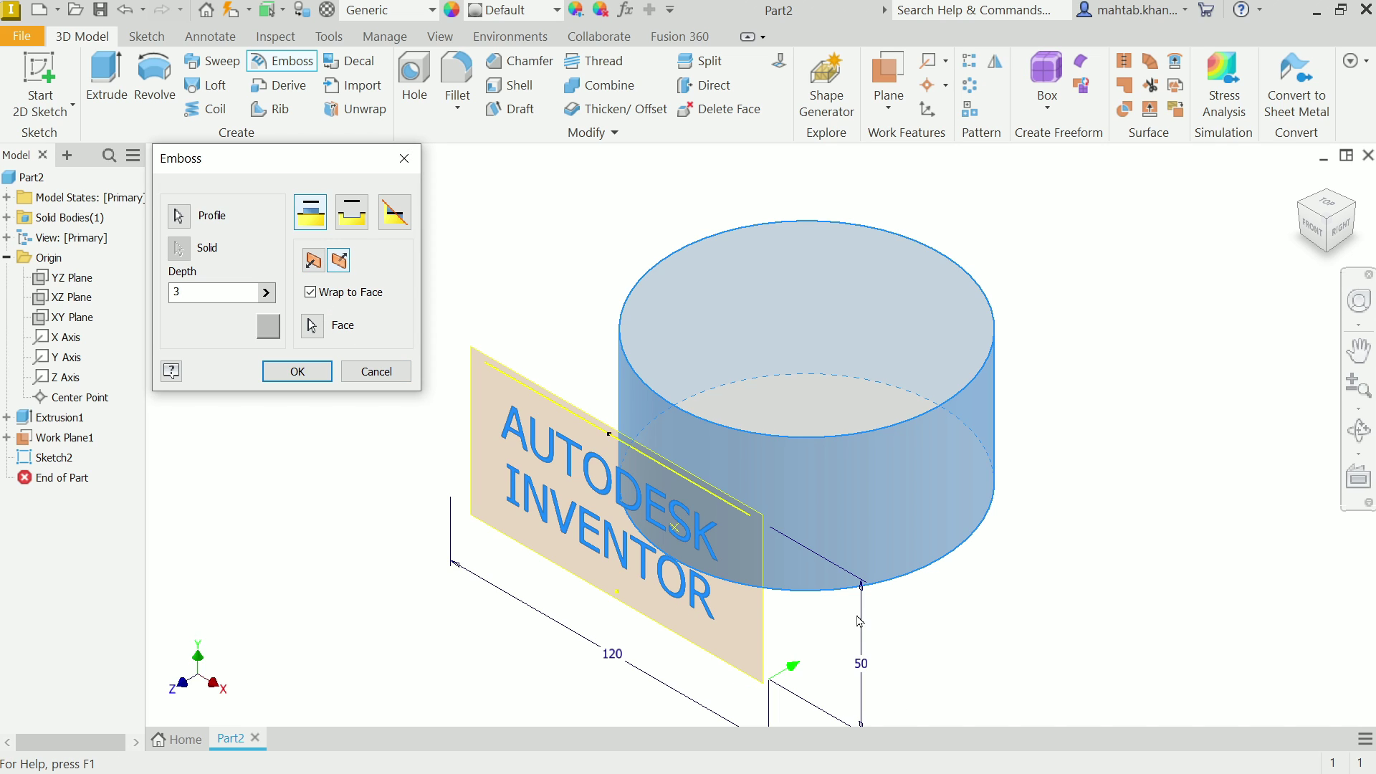
# Give the embossed text's top faces the Orange appearance and create the emboss.
pyautogui.click(267, 327)
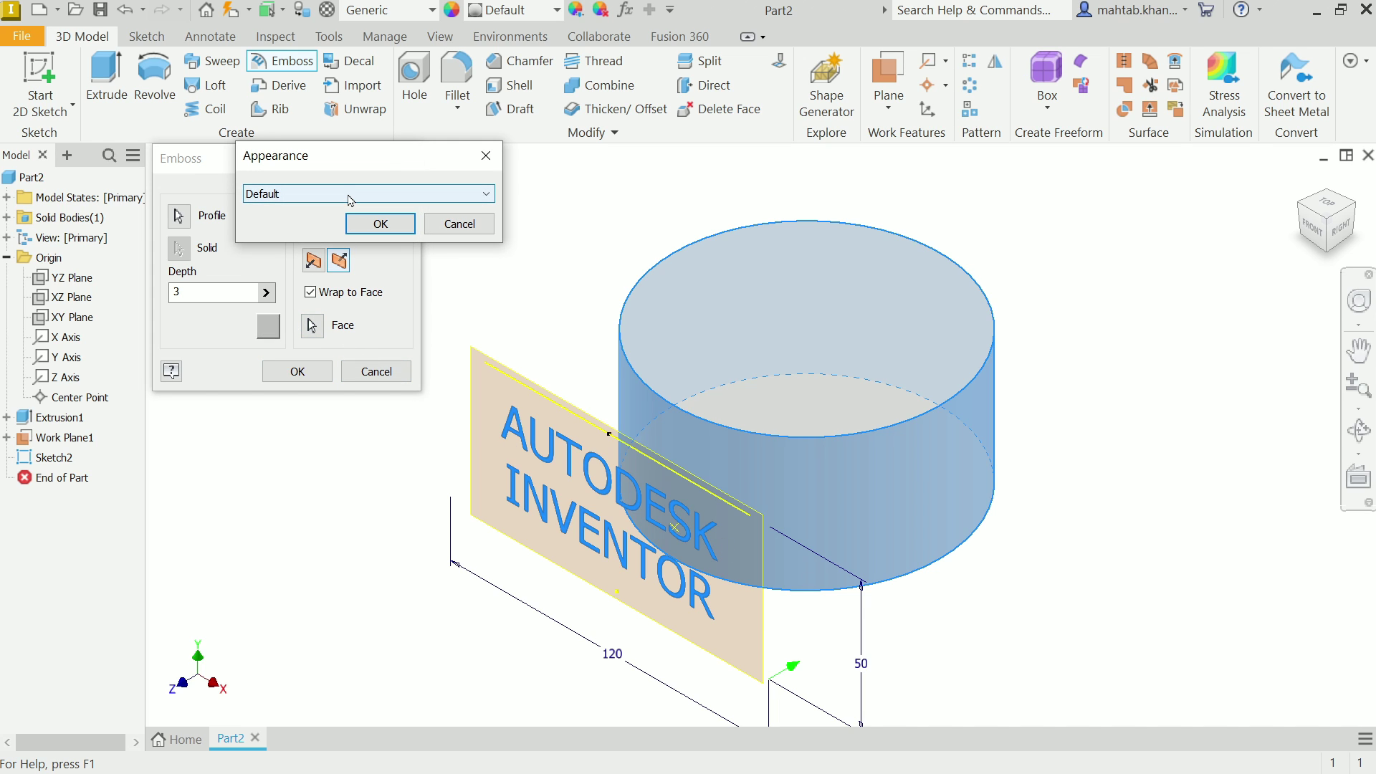
pyautogui.click(349, 195)
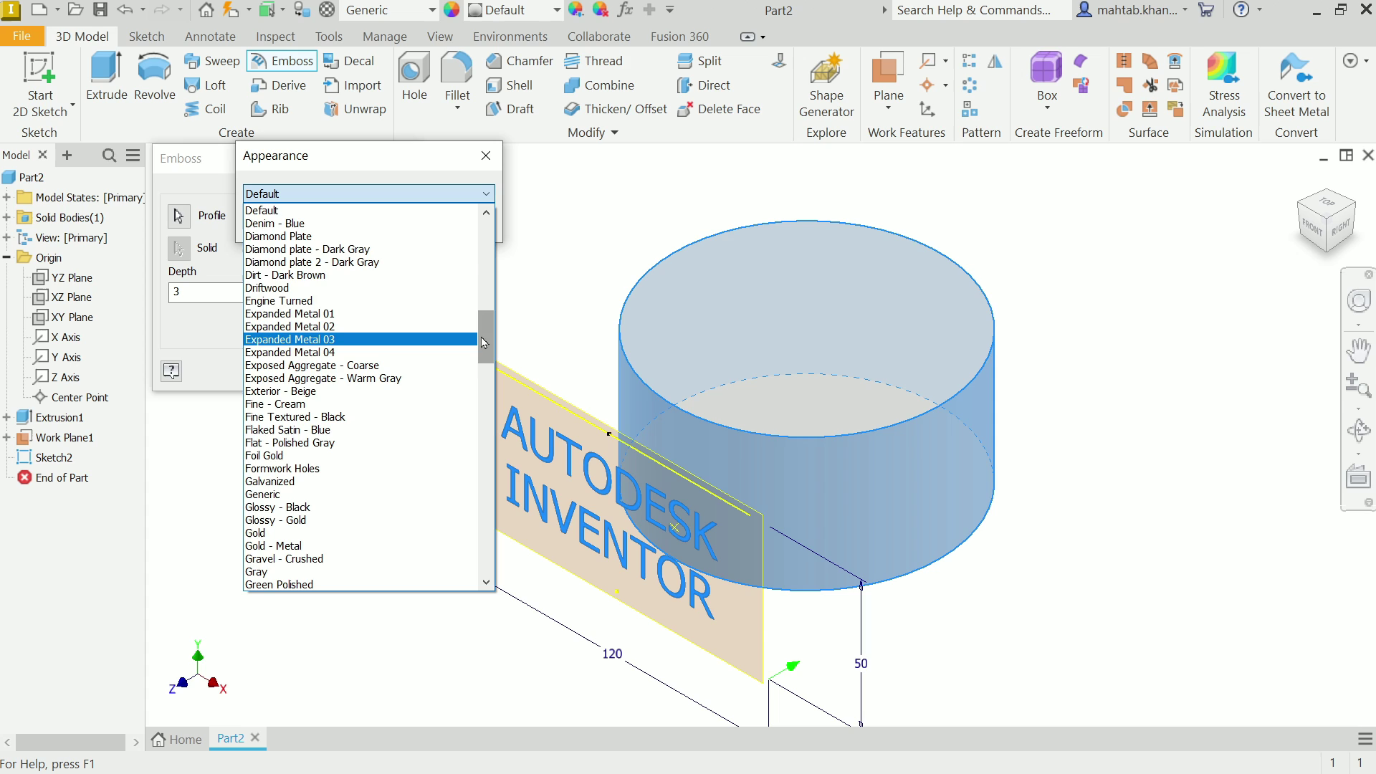
pyautogui.moveTo(483, 342); pyautogui.dragTo(480, 413)
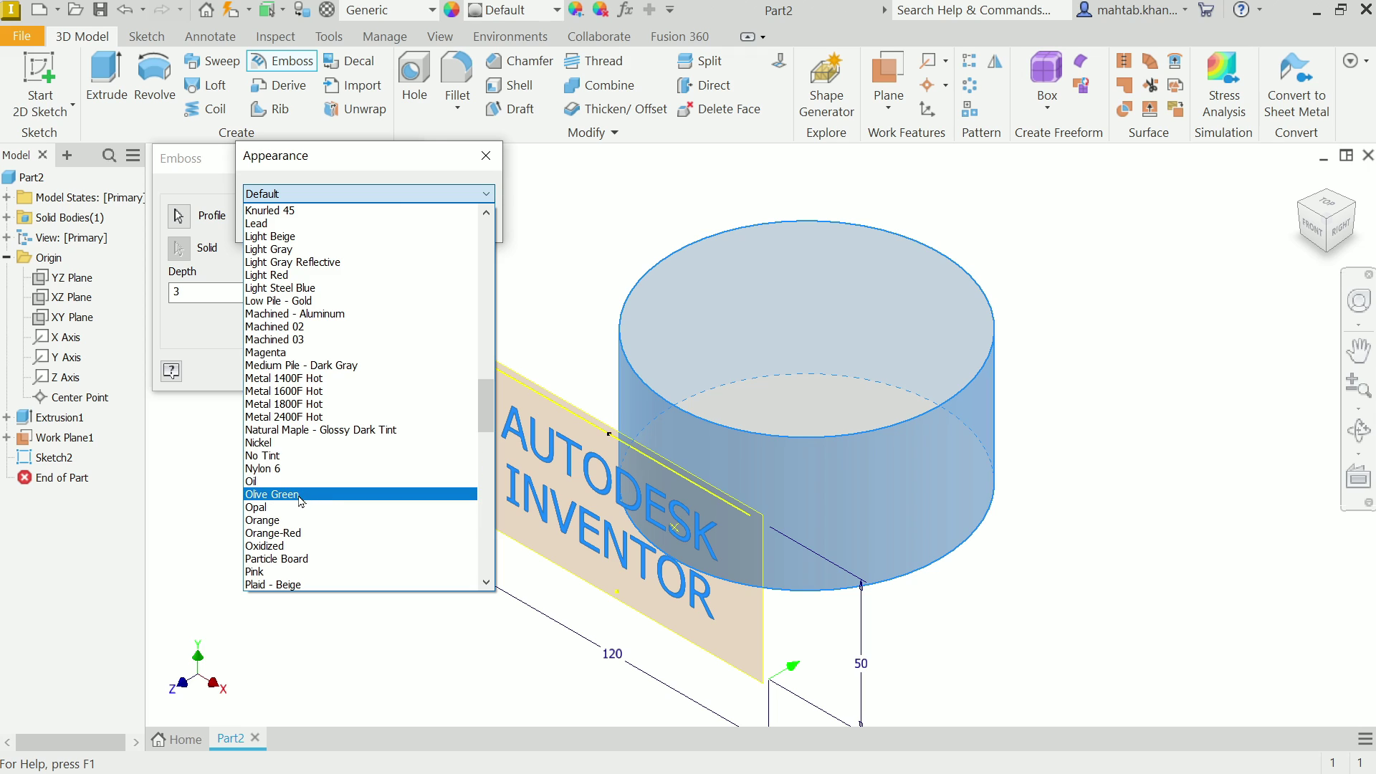
pyautogui.click(282, 521)
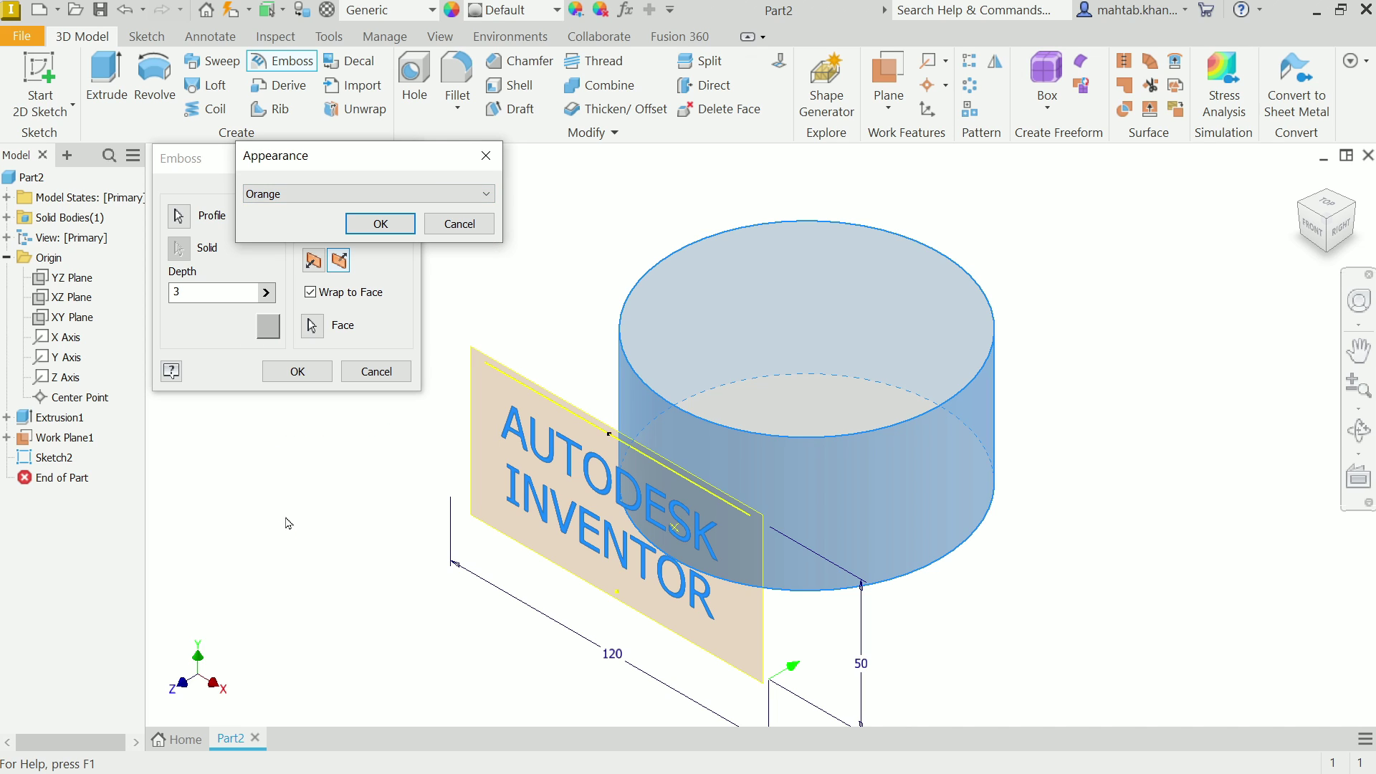
pyautogui.click(381, 223)
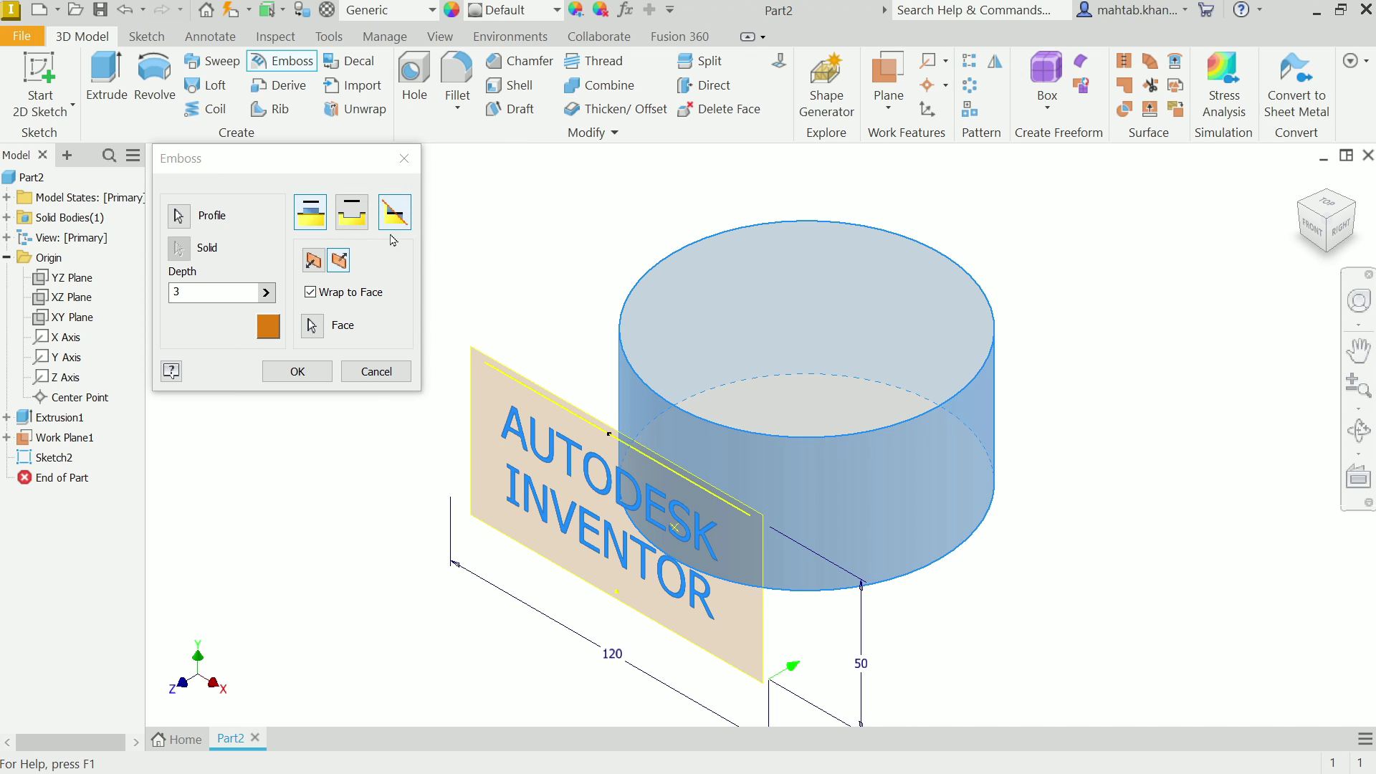
pyautogui.click(297, 371)
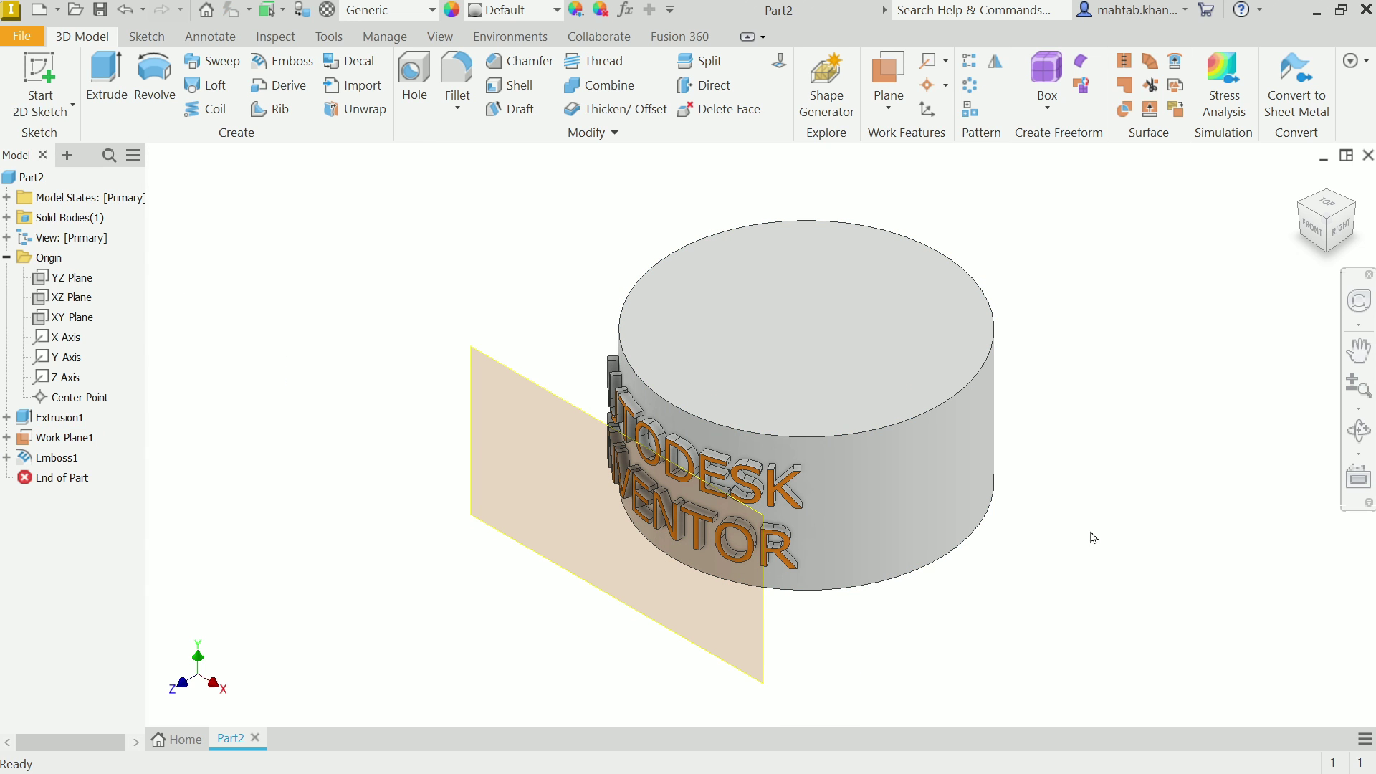
# Edit the emboss feature so the text is engraved into the cylinder's face instead of raised.
pyautogui.keyDown('shift'); pyautogui.moveTo(1093, 538); pyautogui.dragTo(1154, 516, button='middle'); pyautogui.keyUp('shift')
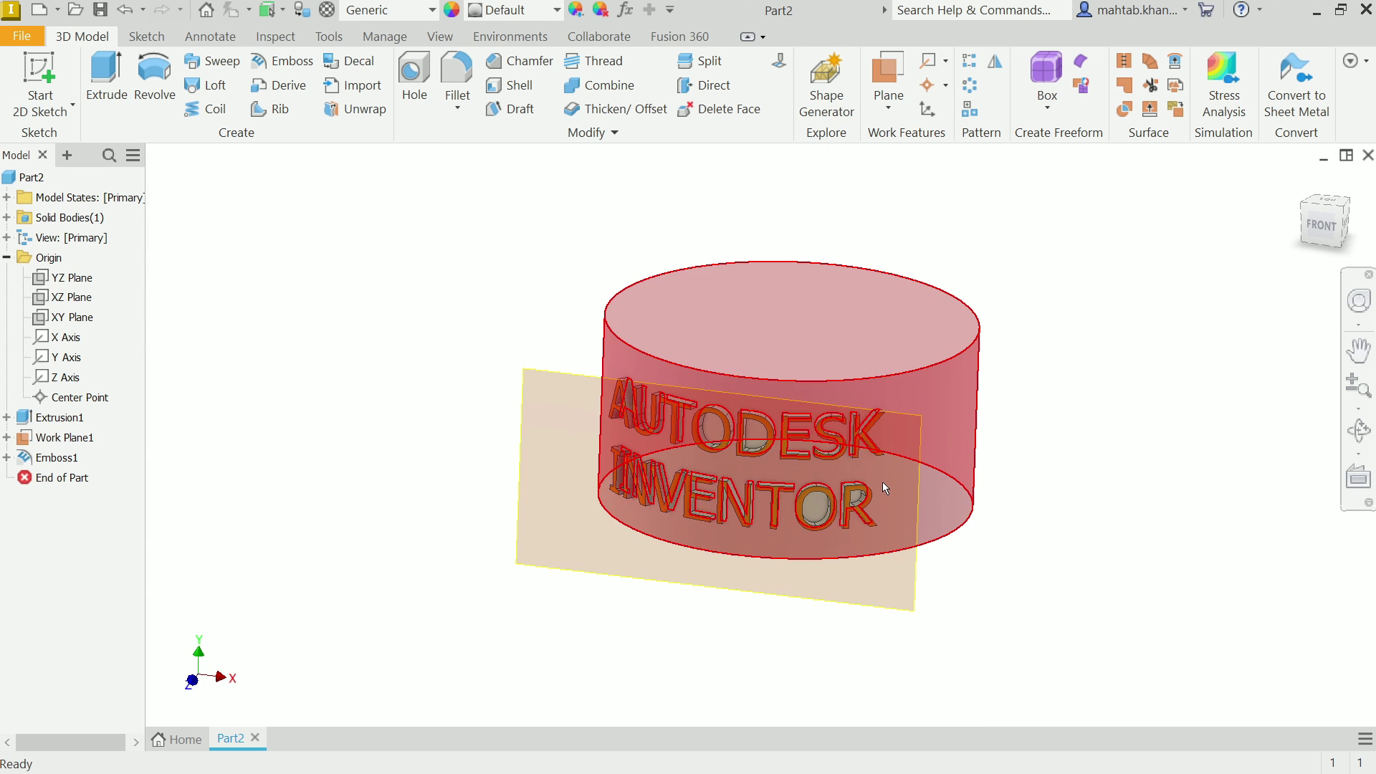
pyautogui.scroll(-4, 882, 481)
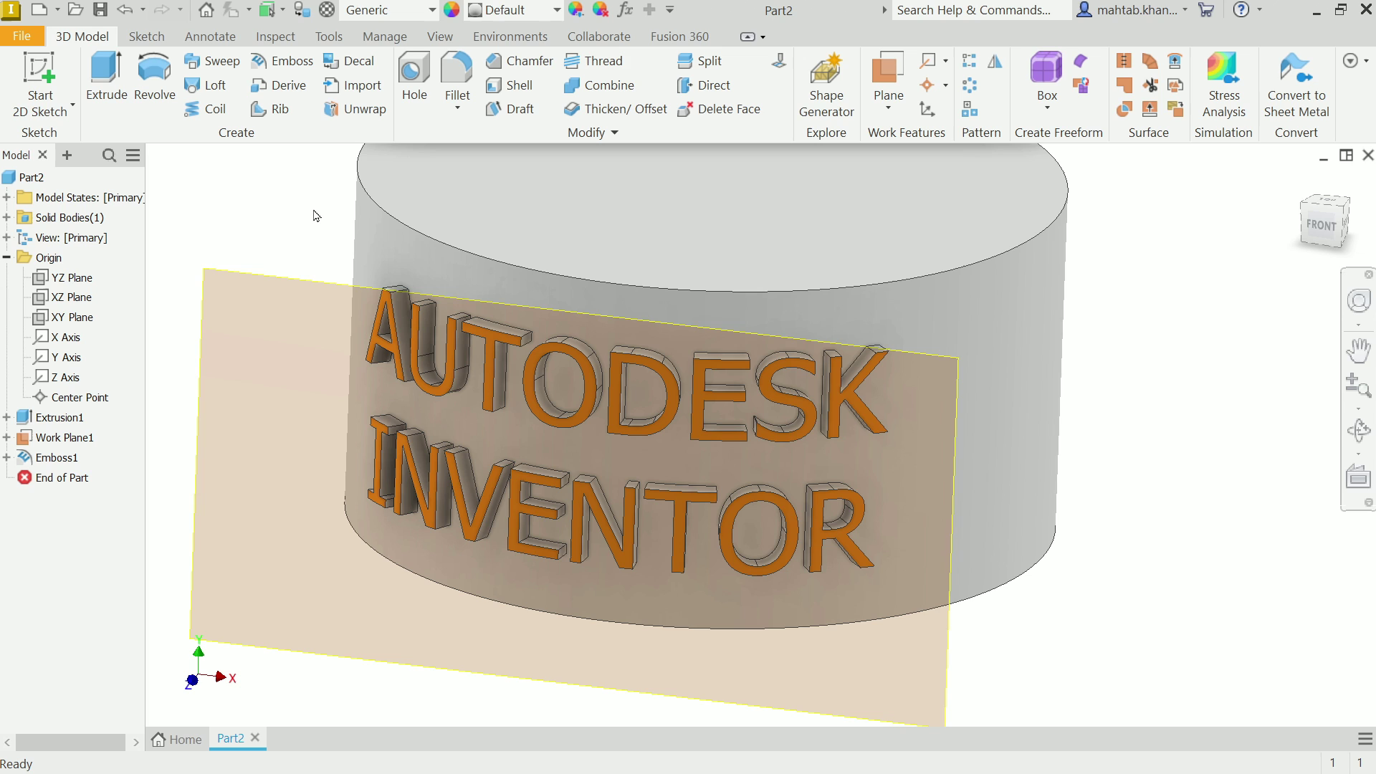
pyautogui.click(47, 460)
pyautogui.rightClick(47, 463)
pyautogui.click(91, 549)
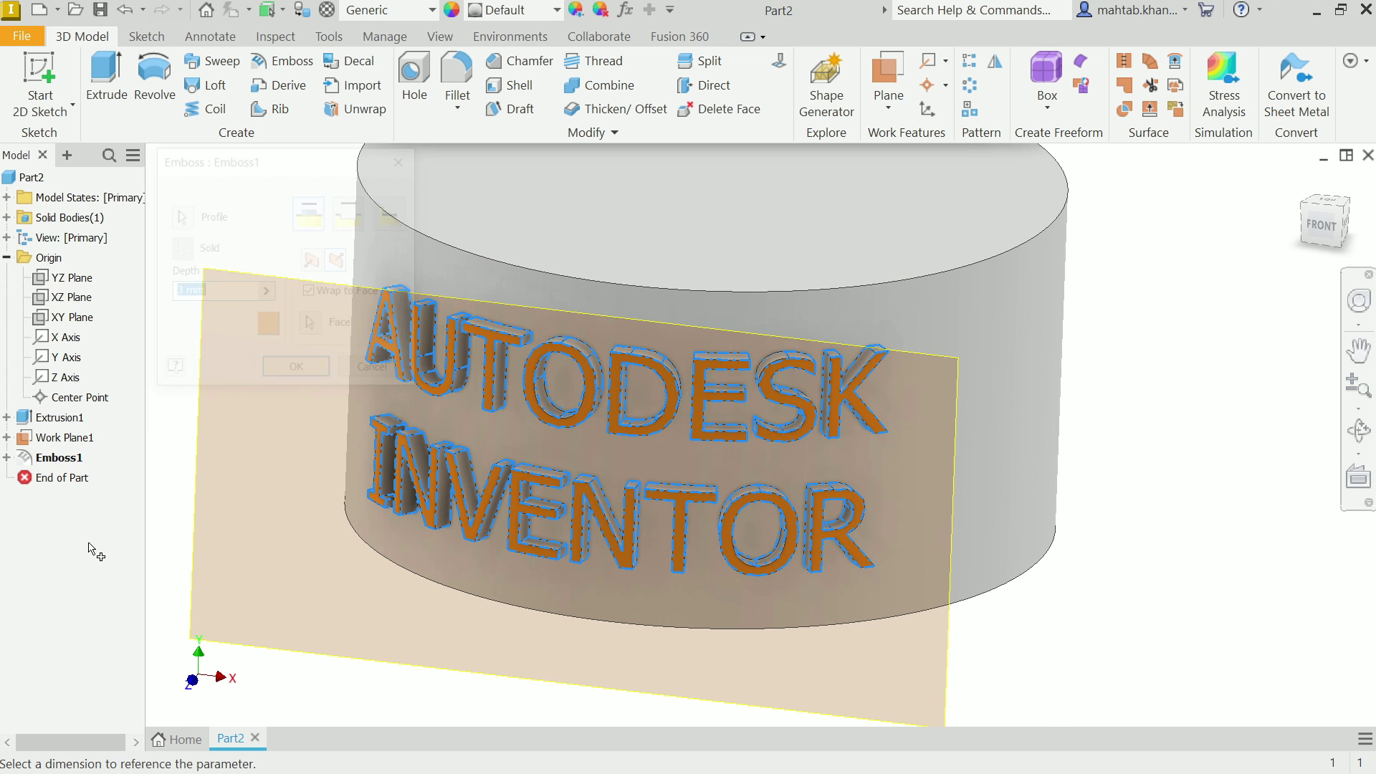
pyautogui.click(352, 218)
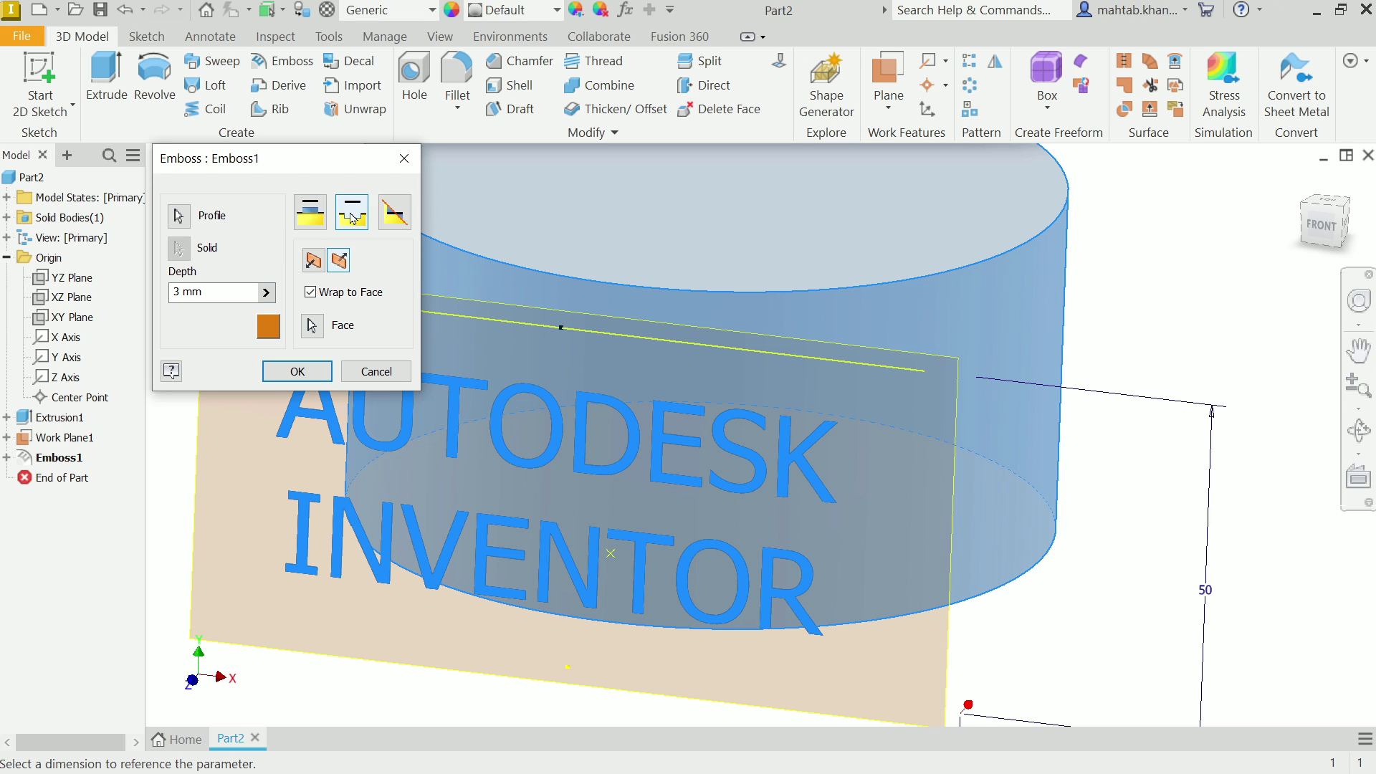
pyautogui.click(296, 371)
# Hide the offset work plane in front of the cylinder.
pyautogui.scroll(3, 958, 400)
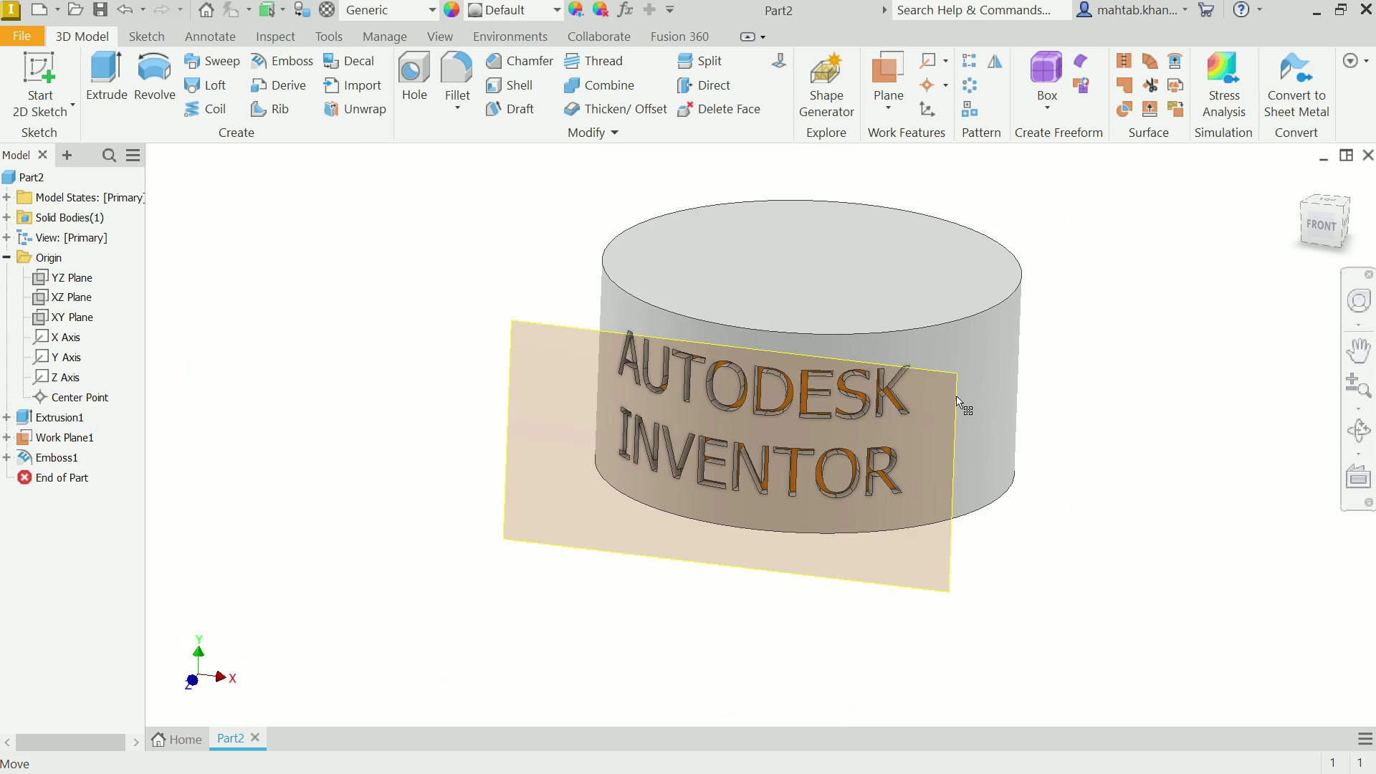
pyautogui.click(559, 331)
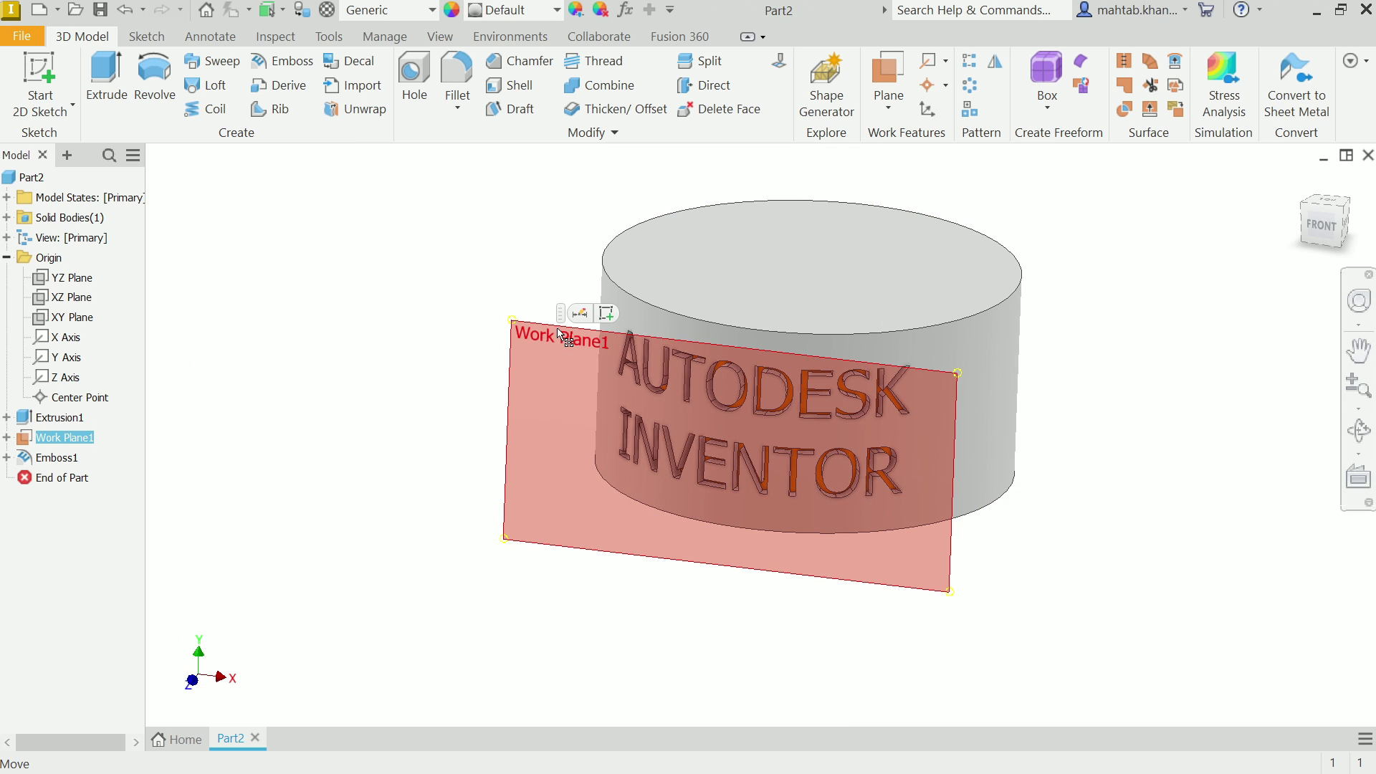
pyautogui.rightClick(560, 332)
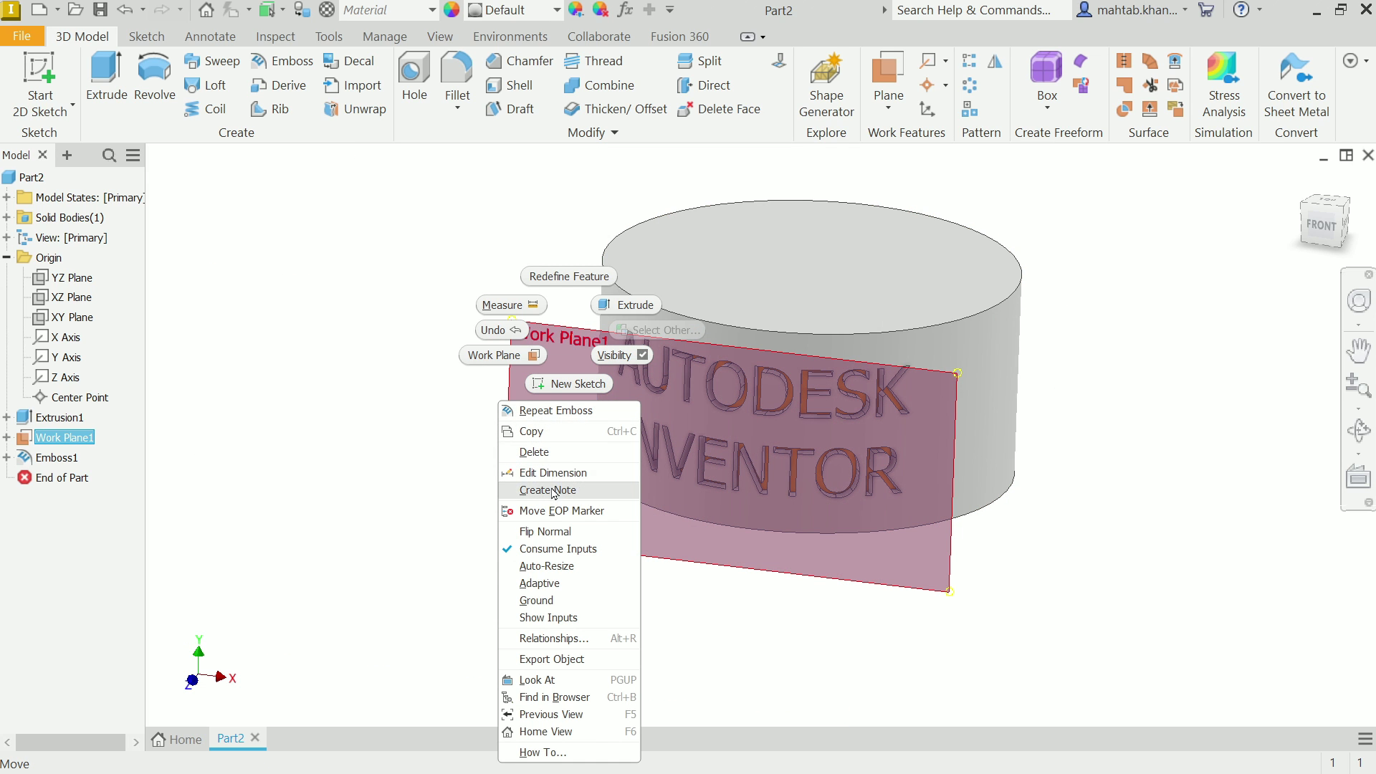
pyautogui.click(617, 355)
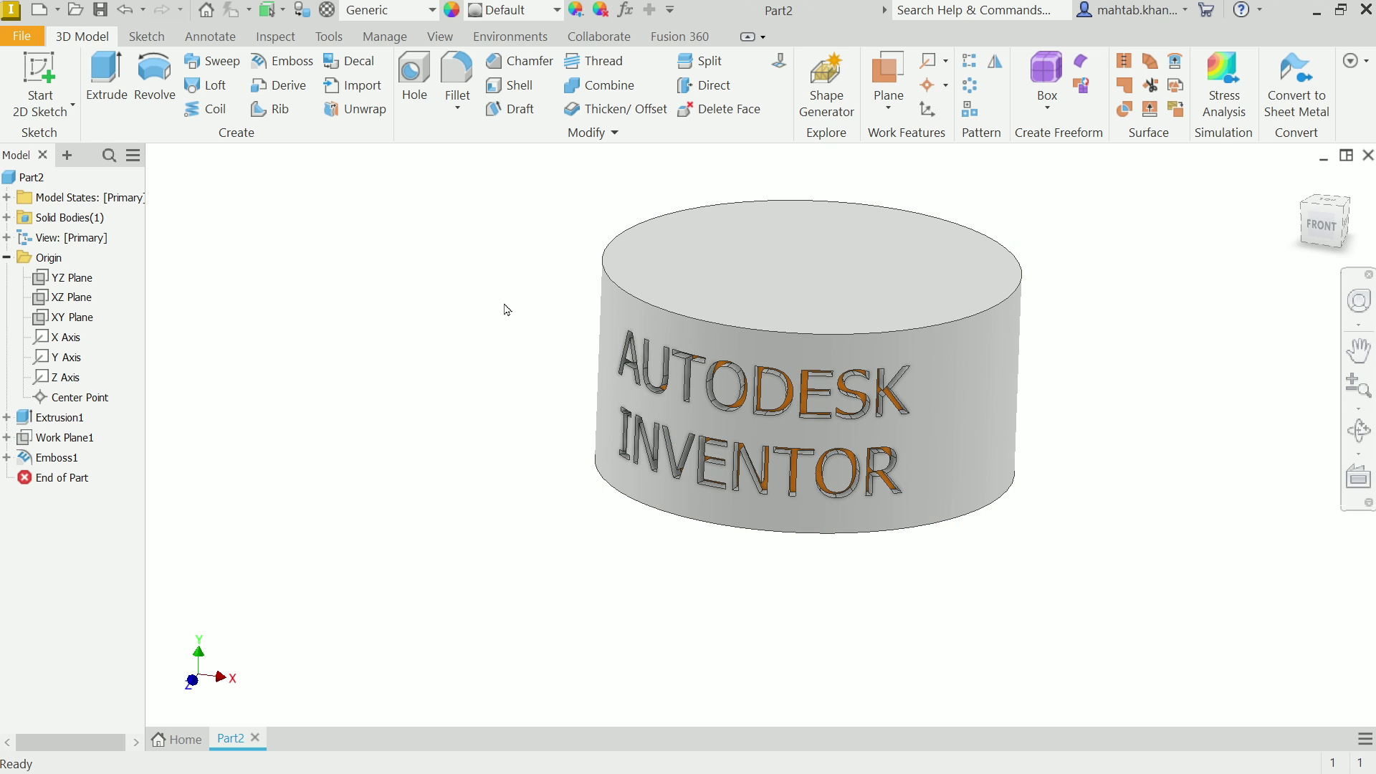
# Edit the text's emboss feature to use the Emboss/Engrave from Plane type, extending in both directions from the sketch plane.
pyautogui.scroll(3, 831, 380)
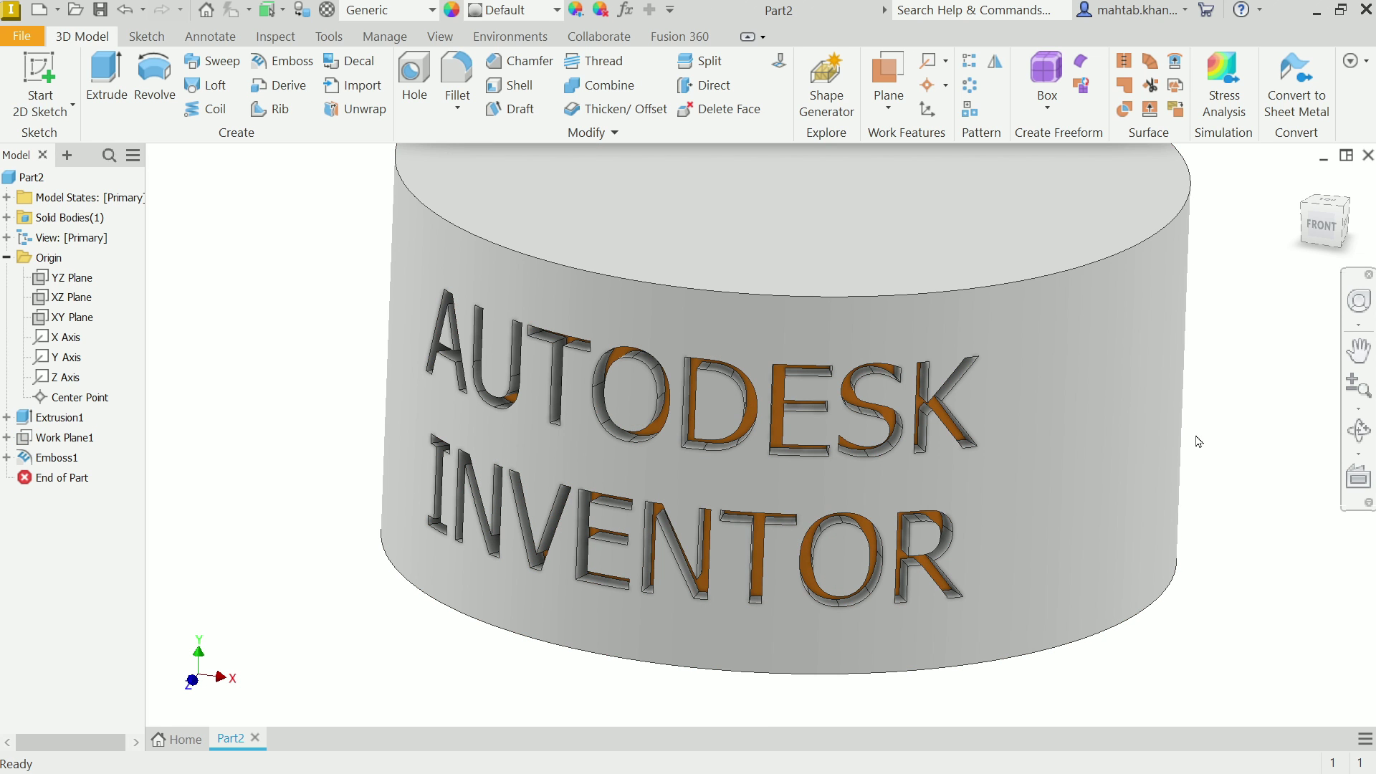
pyautogui.moveTo(1226, 415)
pyautogui.keyDown('shift'); pyautogui.mouseDown(button='middle')
pyautogui.moveTo(1261, 368)
pyautogui.moveTo(1232, 402)
pyautogui.moveTo(1214, 399)
pyautogui.moveTo(1216, 418)
pyautogui.mouseUp(button='middle'); pyautogui.keyUp('shift')
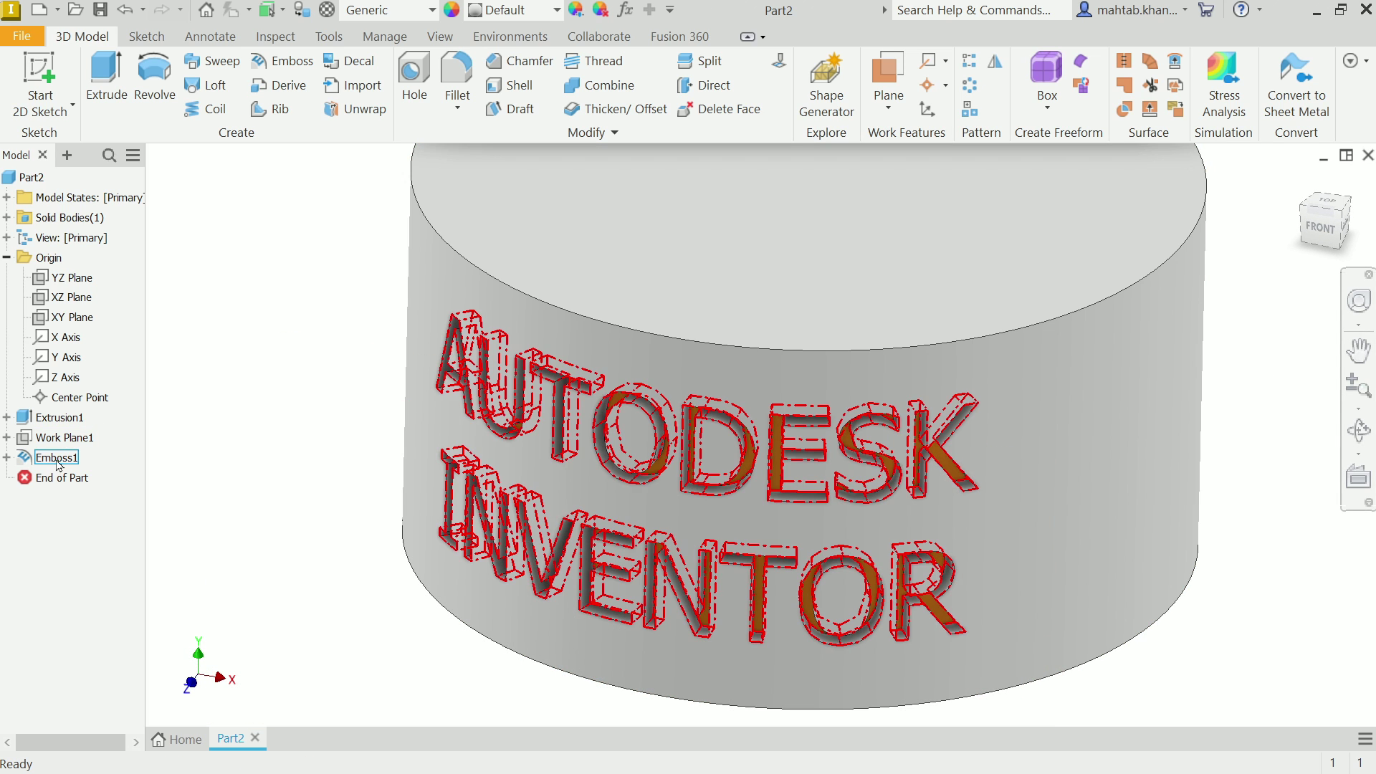
pyautogui.rightClick(58, 465)
pyautogui.click(100, 551)
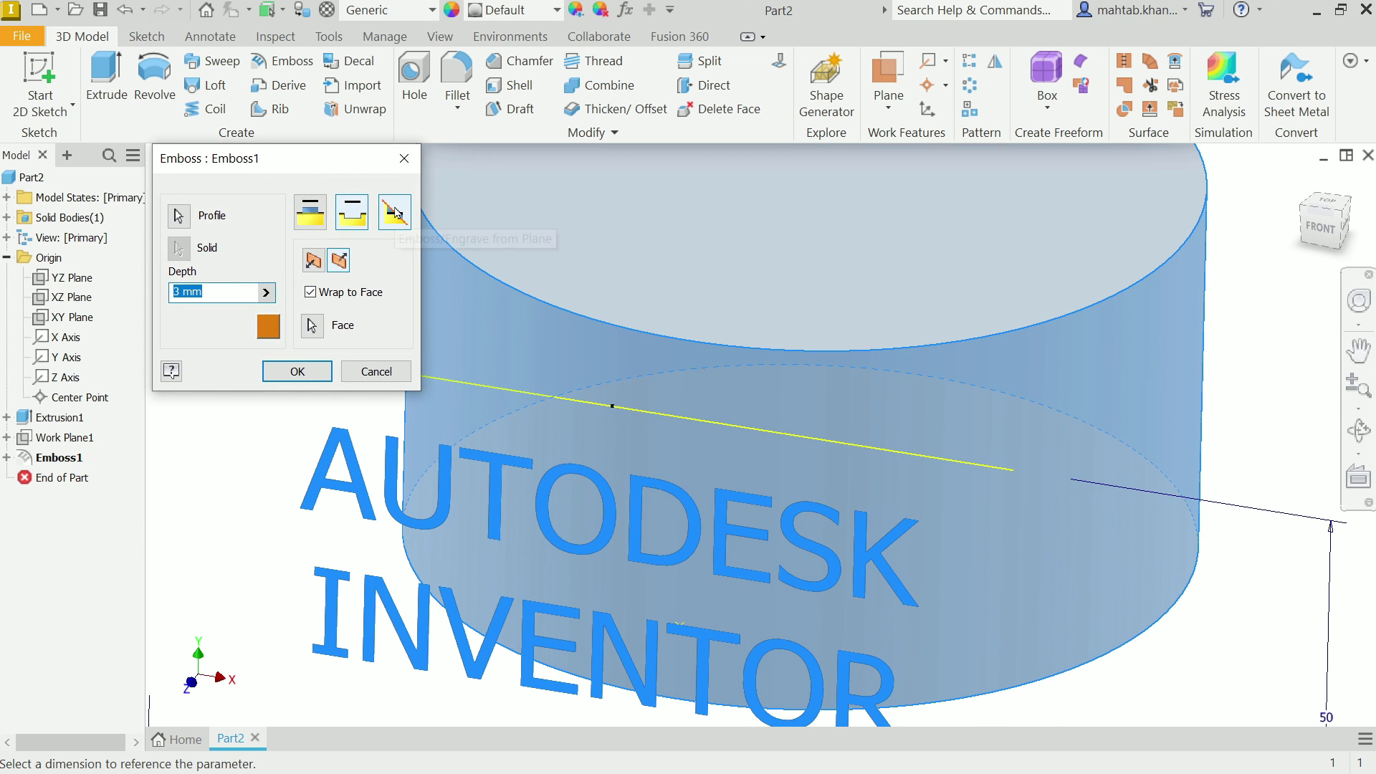
pyautogui.click(389, 214)
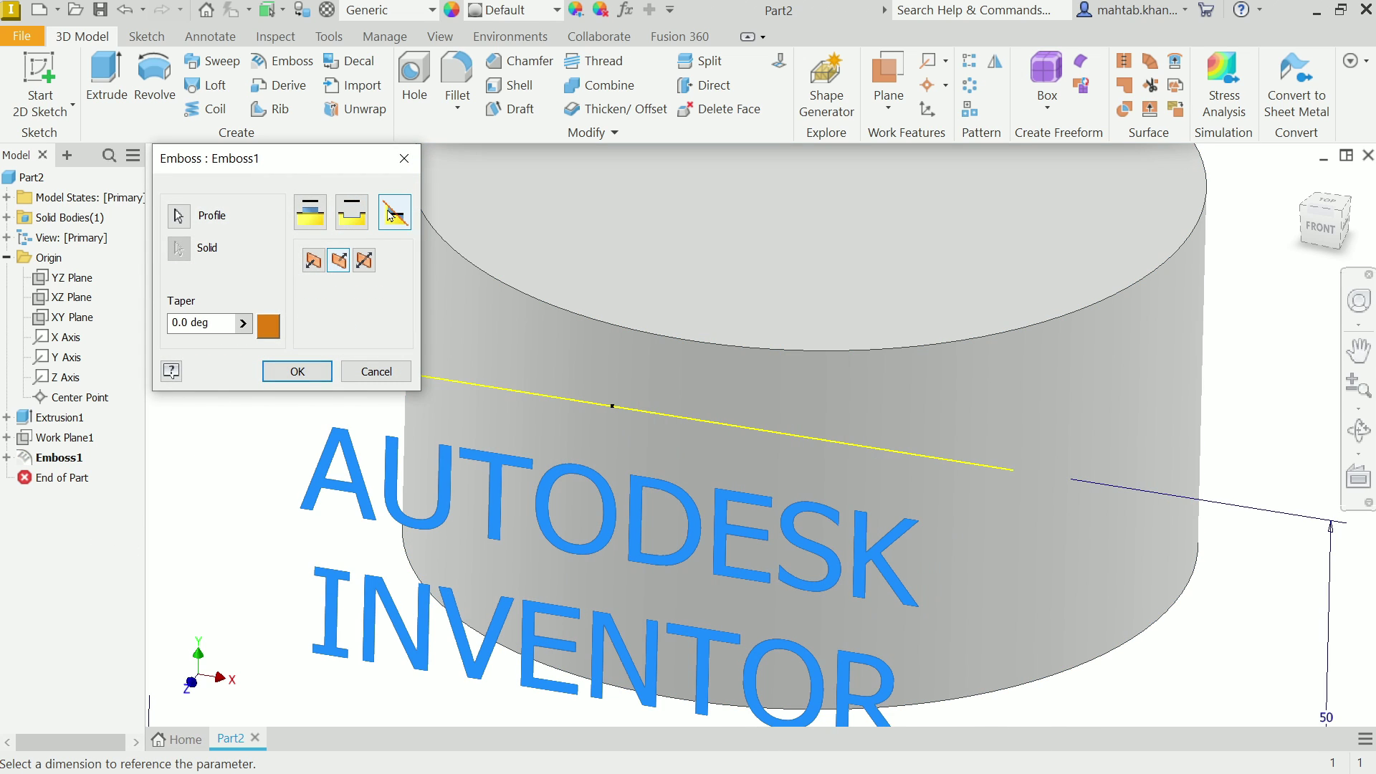
pyautogui.click(365, 261)
pyautogui.click(298, 370)
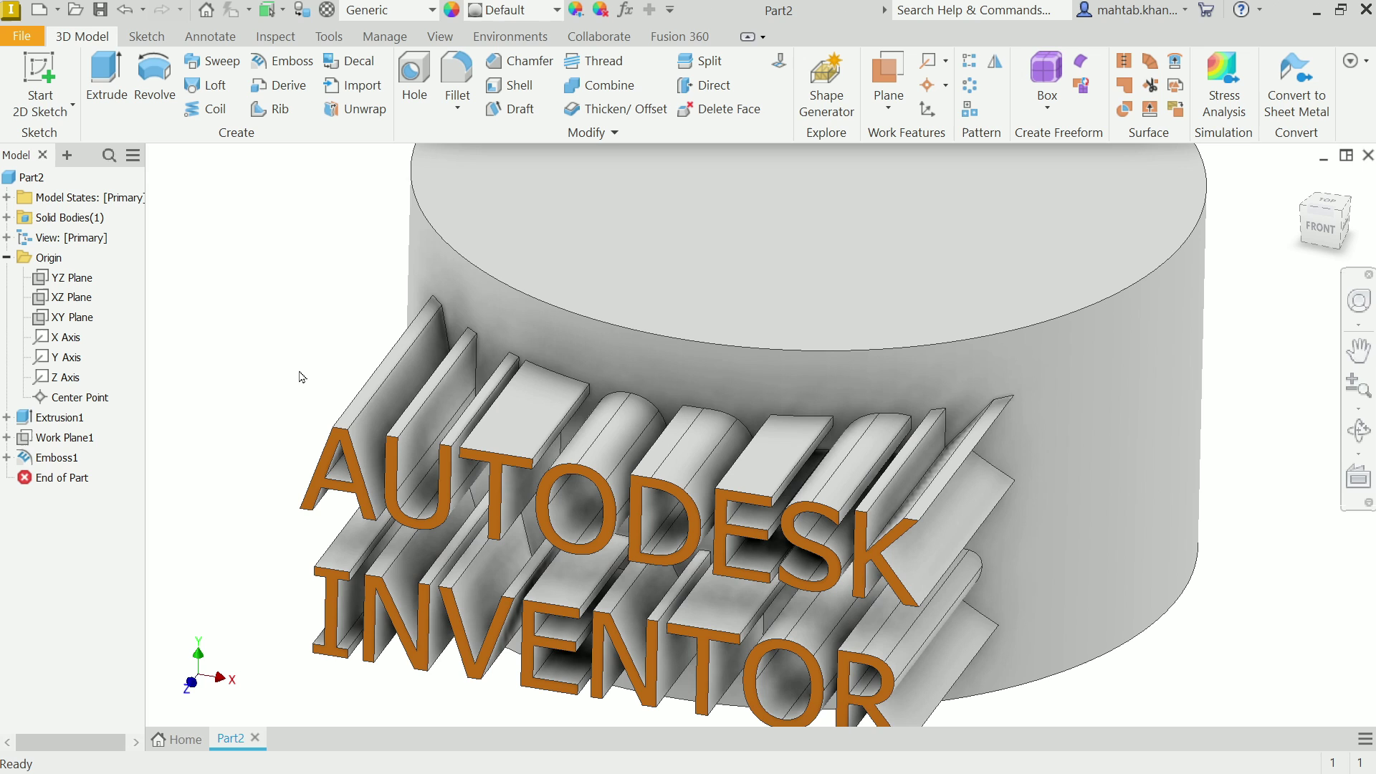
pyautogui.scroll(-3, 884, 325)
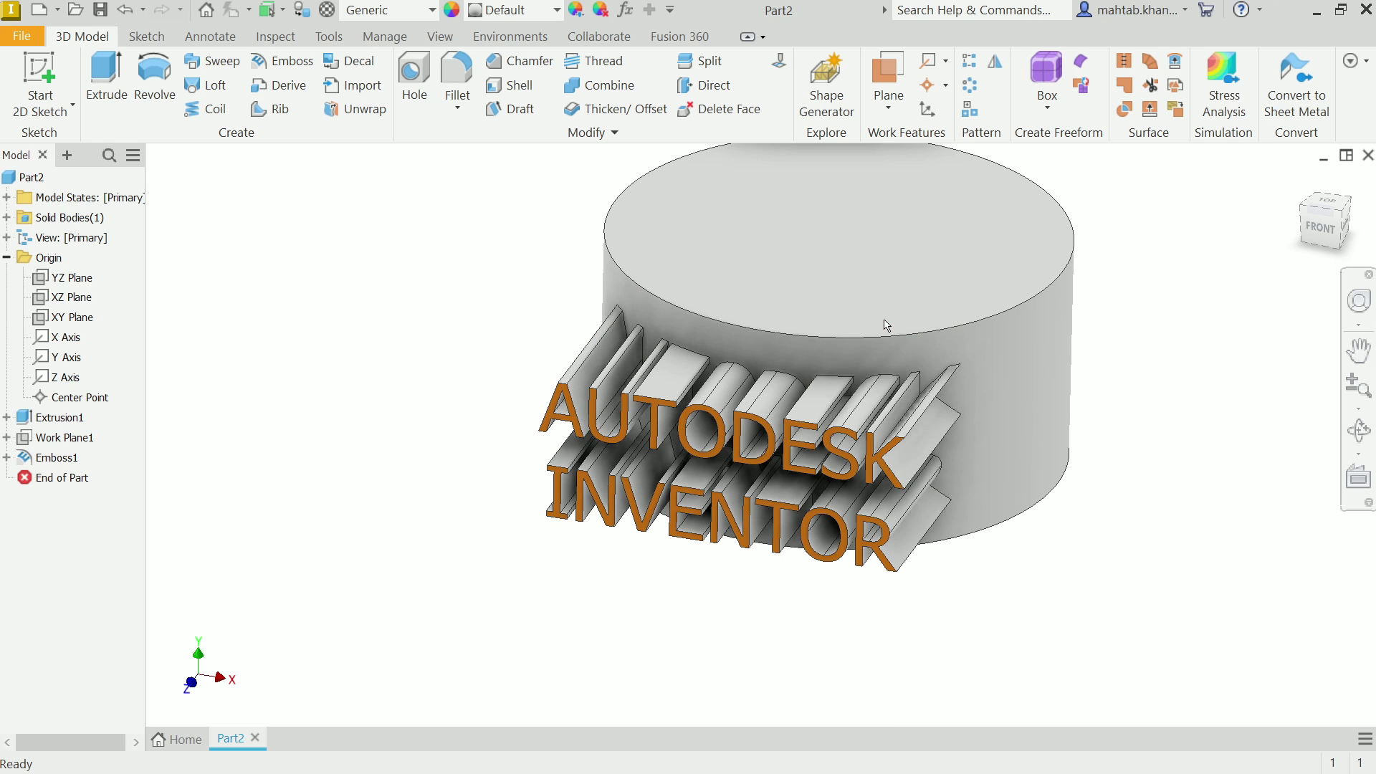
# Set the offset of the text's work plane from the XY plane to 40 mm.
pyautogui.scroll(5, 800, 448)
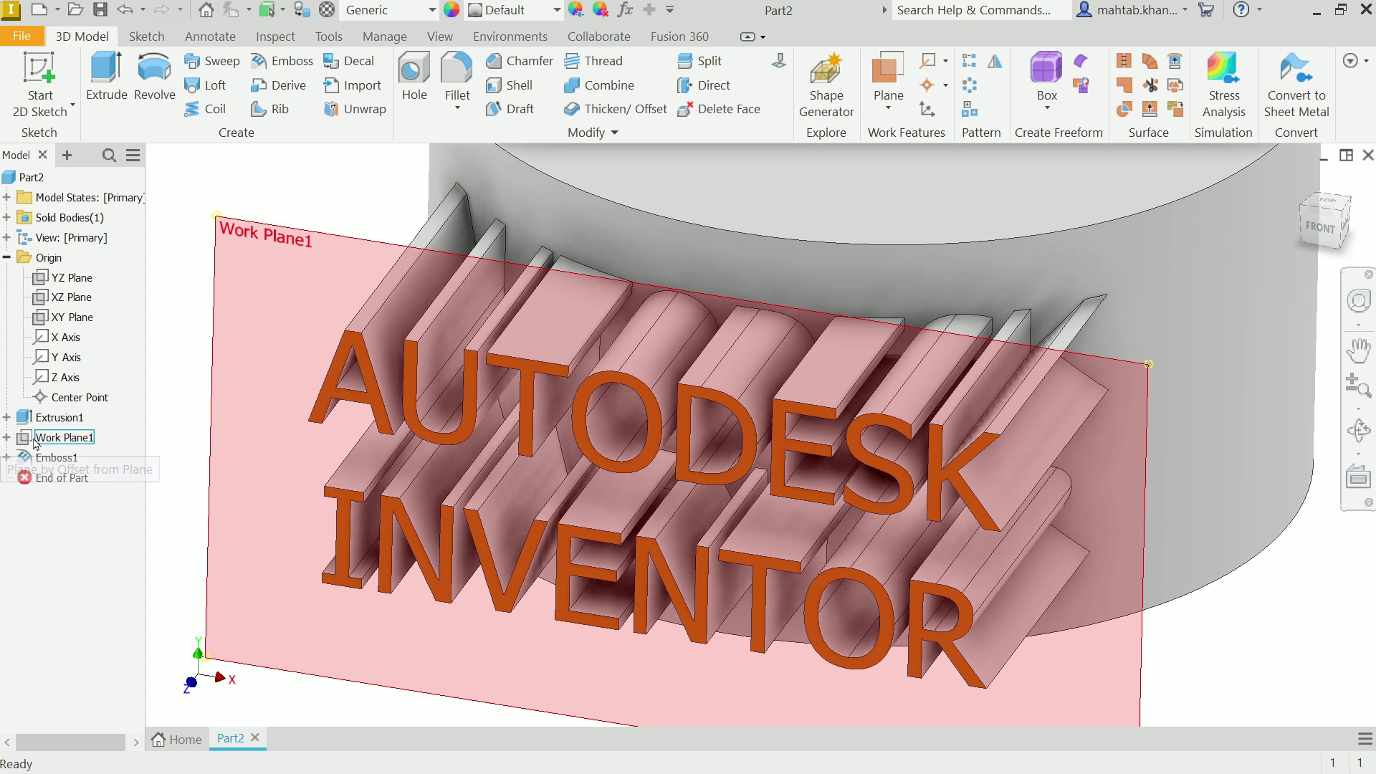
pyautogui.rightClick(37, 439)
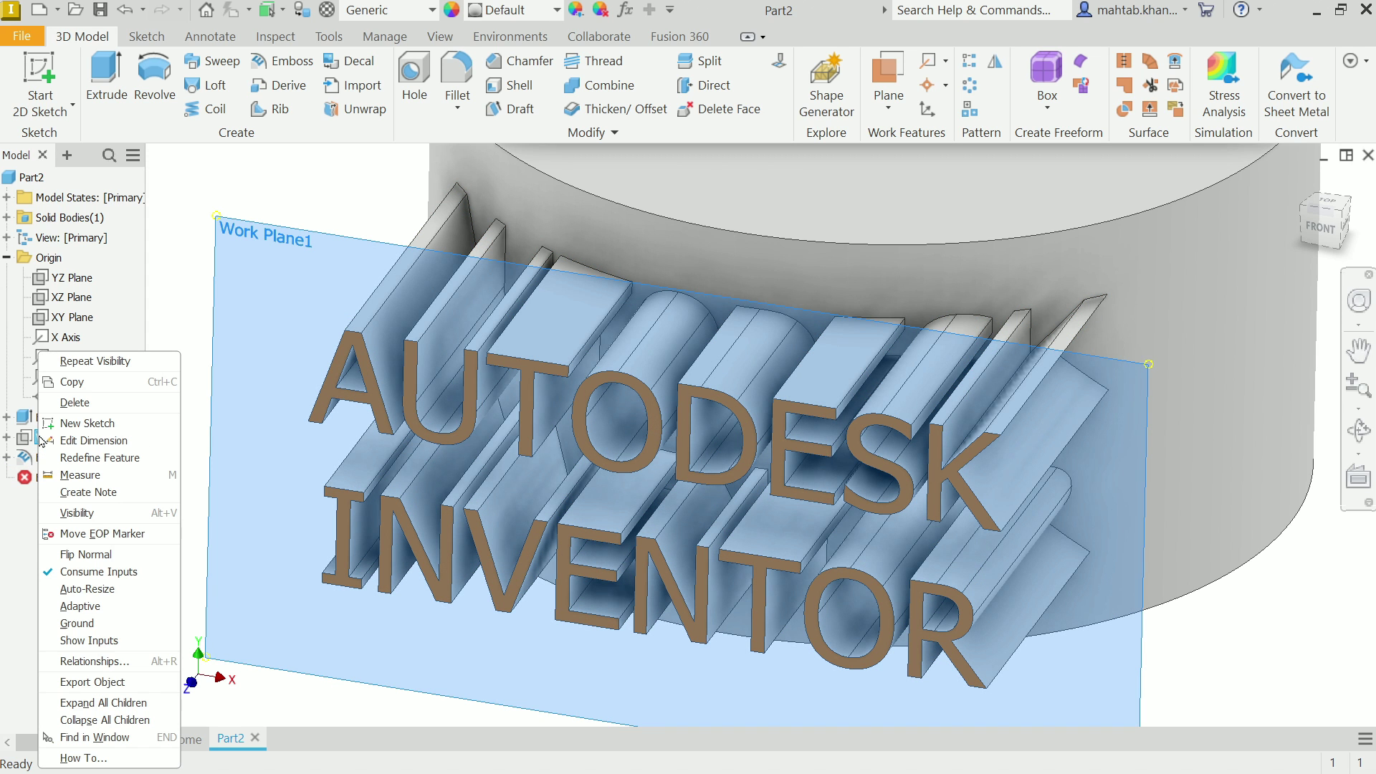
pyautogui.click(111, 441)
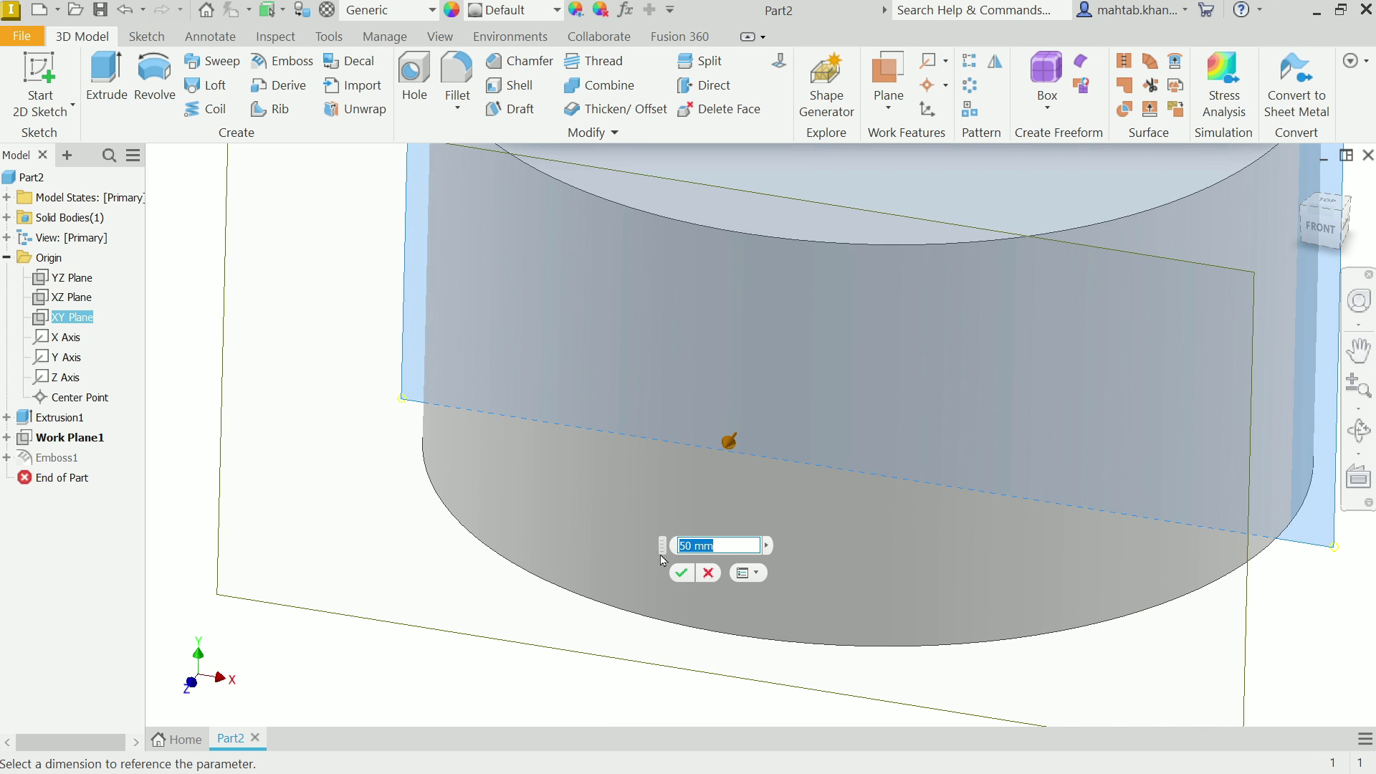
pyautogui.write('40')
pyautogui.click(681, 574)
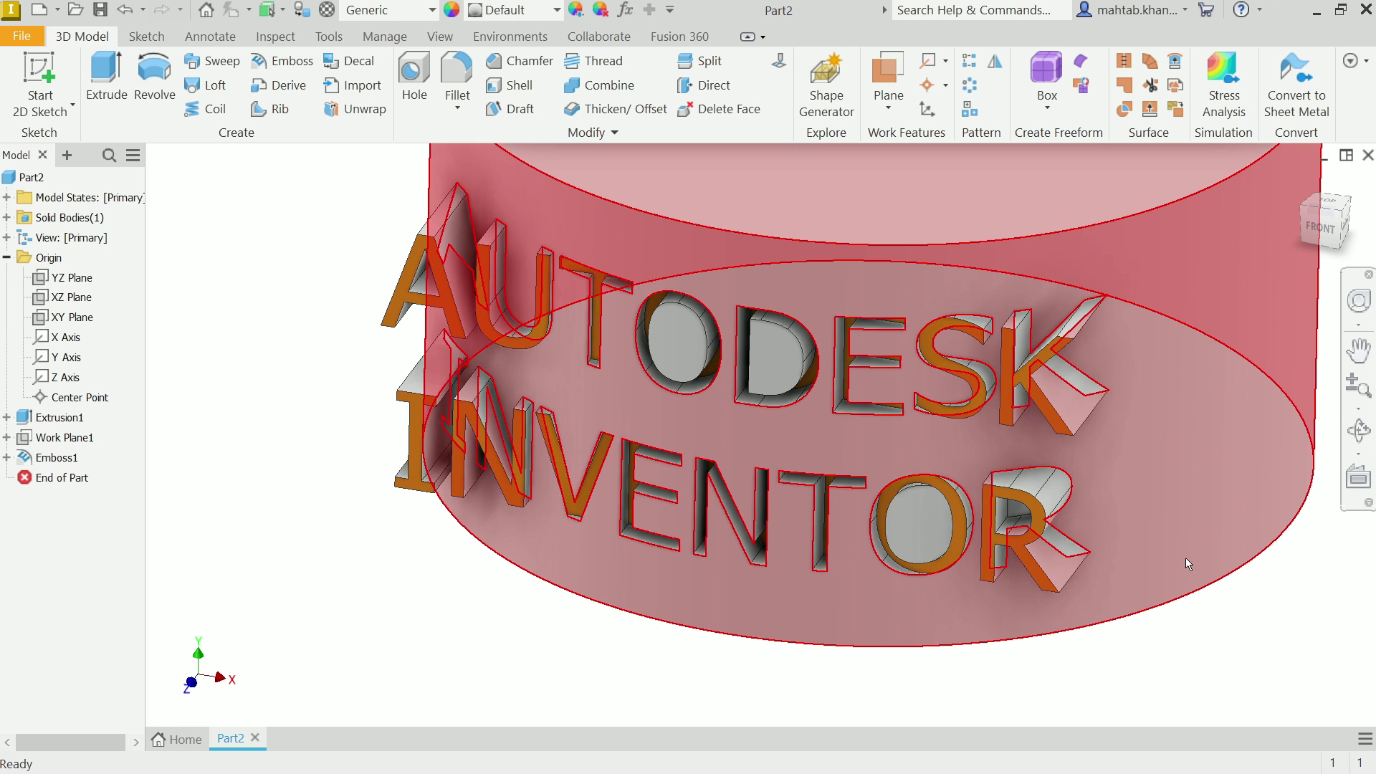
pyautogui.scroll(-4, 1185, 563)
pyautogui.scroll(4, 1262, 485)
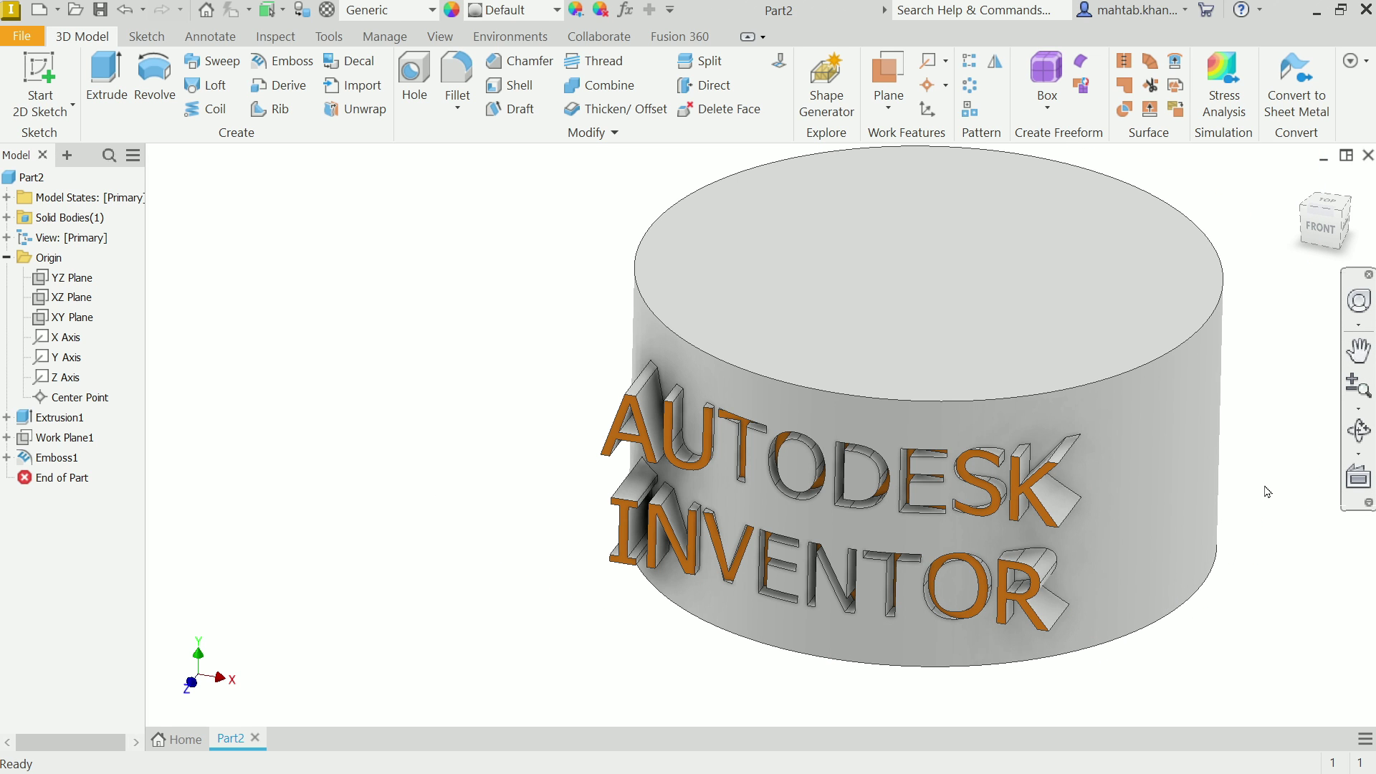
pyautogui.moveTo(1274, 507); pyautogui.dragTo(1068, 491, button='middle')
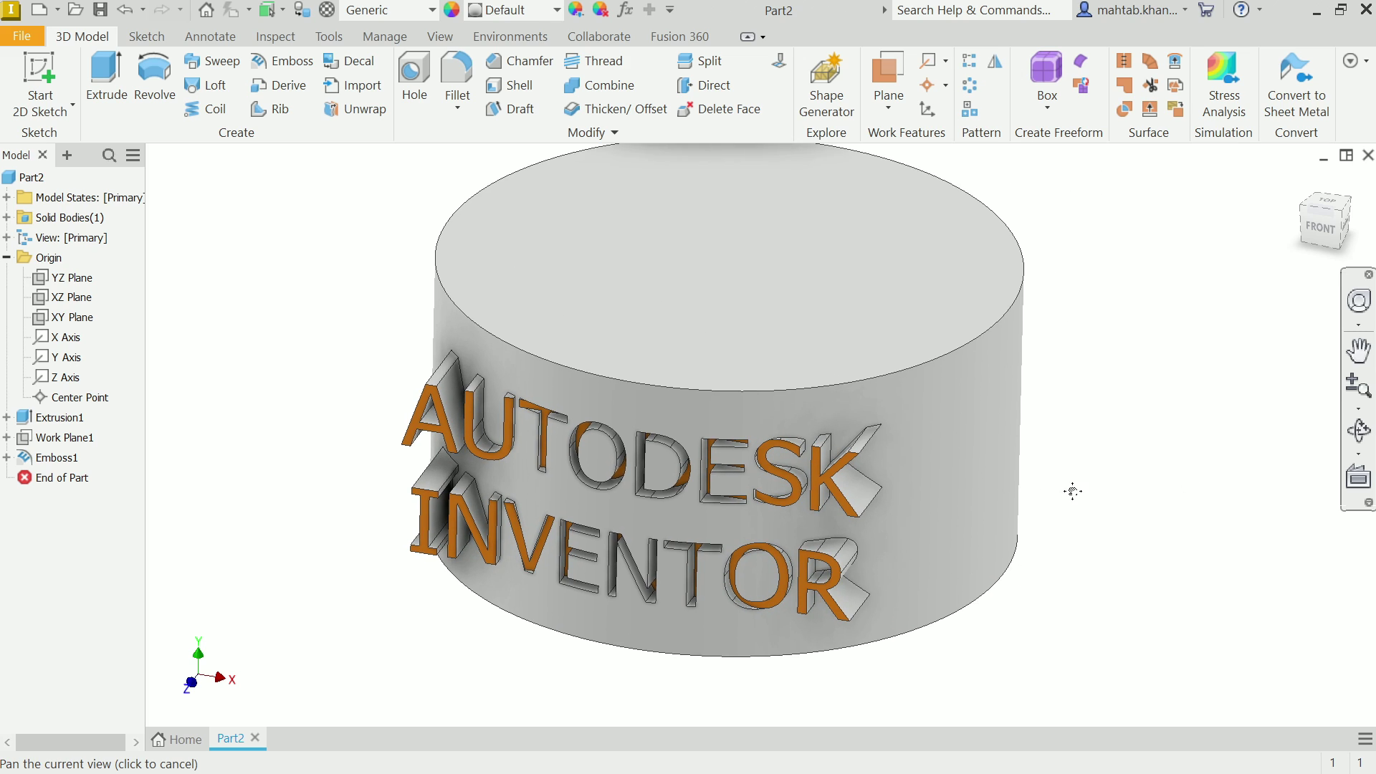